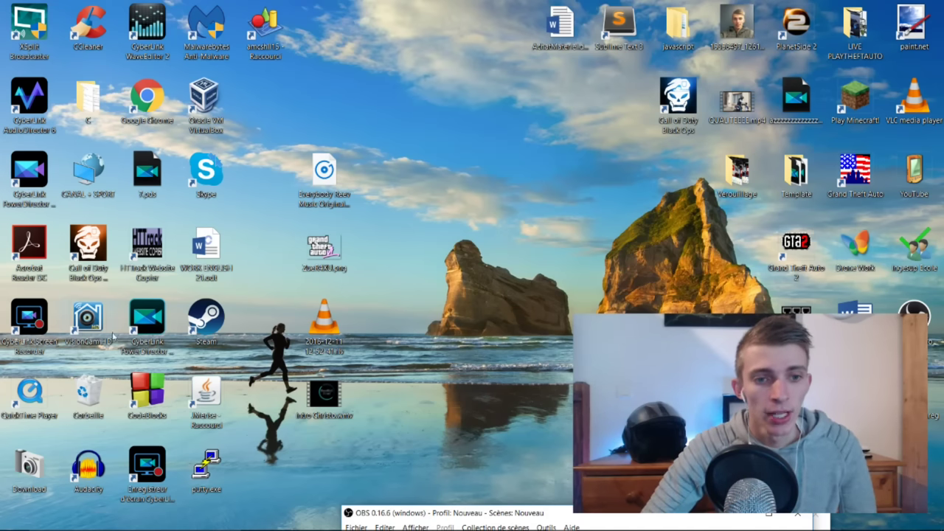
Step: Place both PowerDirector shortcuts at the end of the desktop's top icon row and start PowerDirector 15's full-feature editor
left_click_drag(22, 164, 332, 26)
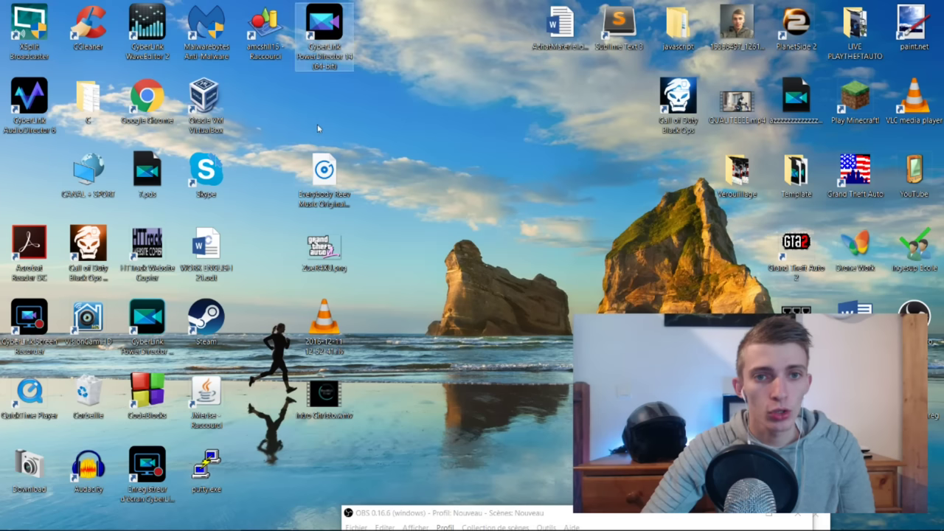
left_click_drag(151, 332, 385, 42)
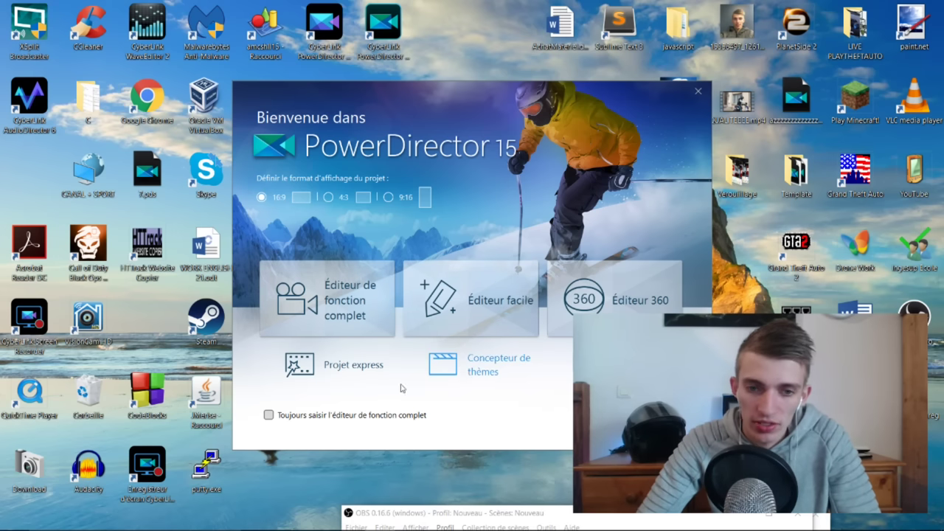
left_click(336, 324)
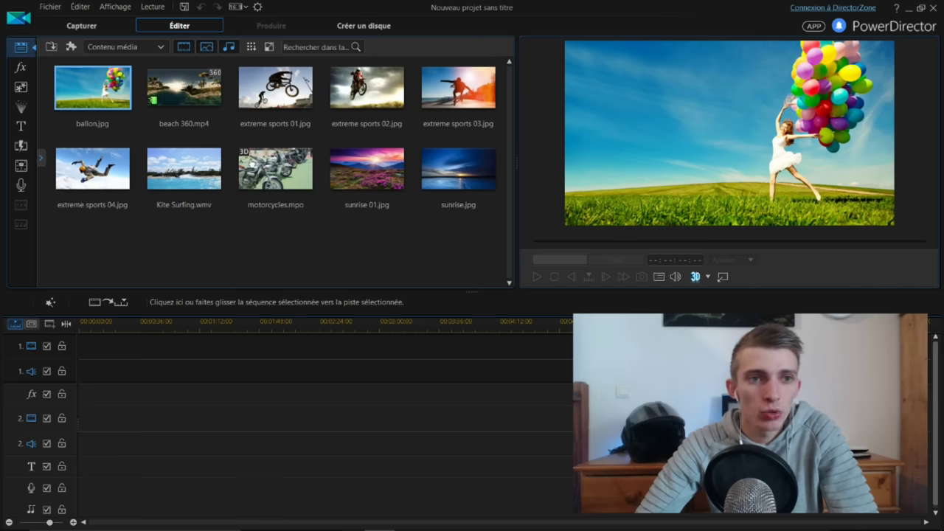
left_click(51, 7)
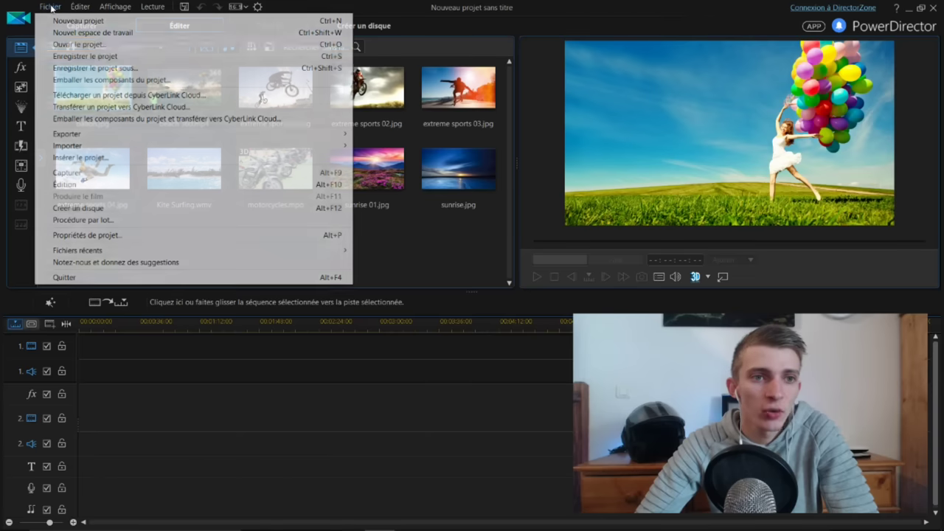
left_click(79, 6)
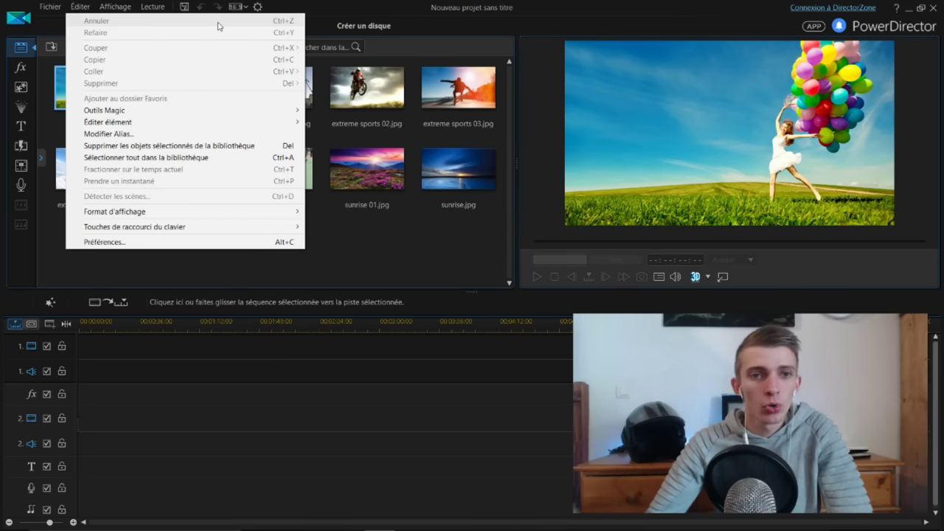
left_click(272, 11)
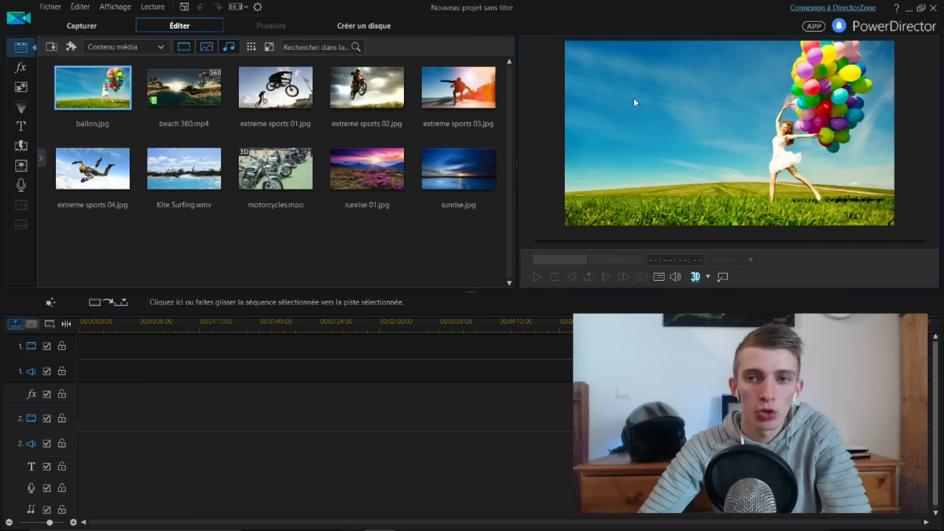
Step: Switch to the desktop and place the two .pds project files side by side in the second row, below the PowerDirector shortcuts
left_click(909, 9)
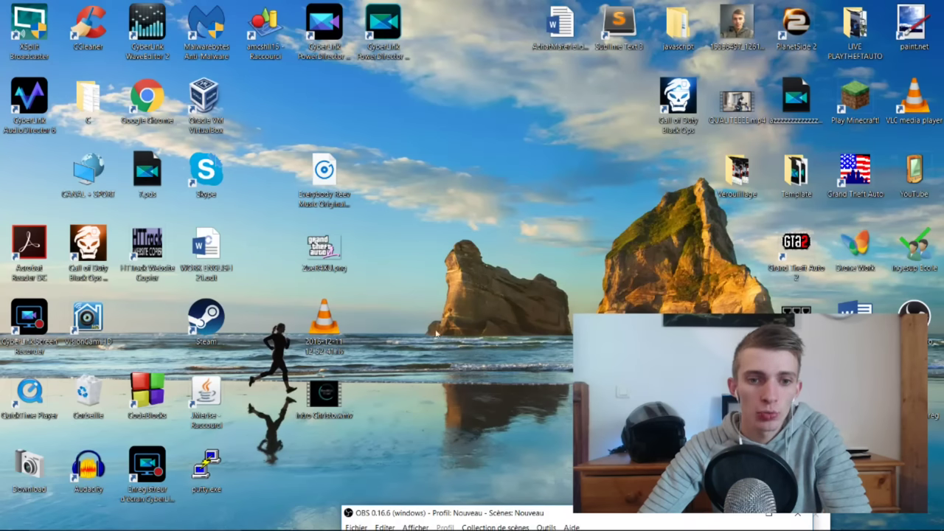
left_click_drag(143, 174, 672, 284)
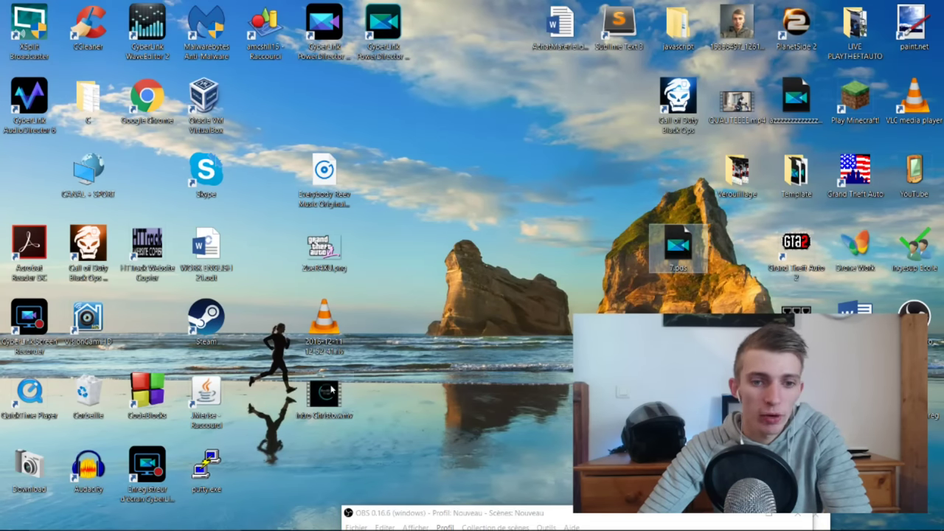
left_click_drag(796, 96, 441, 170)
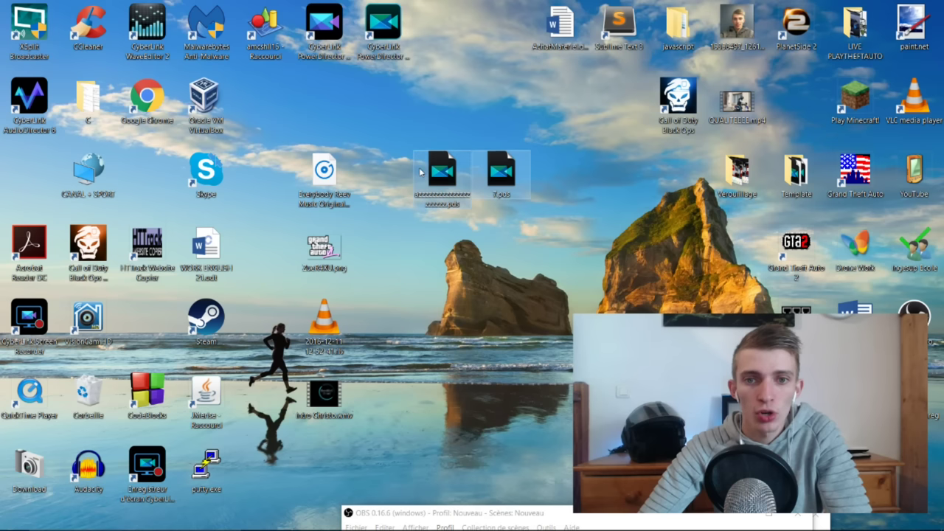
left_click_drag(537, 133, 402, 269)
left_click_drag(439, 196, 264, 123)
Step: Group the music MP3, the Grand Theft Auto PNG, the 2016-12-11 video and the intro video in the middle of the desktop
left_click_drag(337, 191, 509, 259)
left_click_drag(325, 250, 441, 252)
left_click_drag(318, 324, 486, 325)
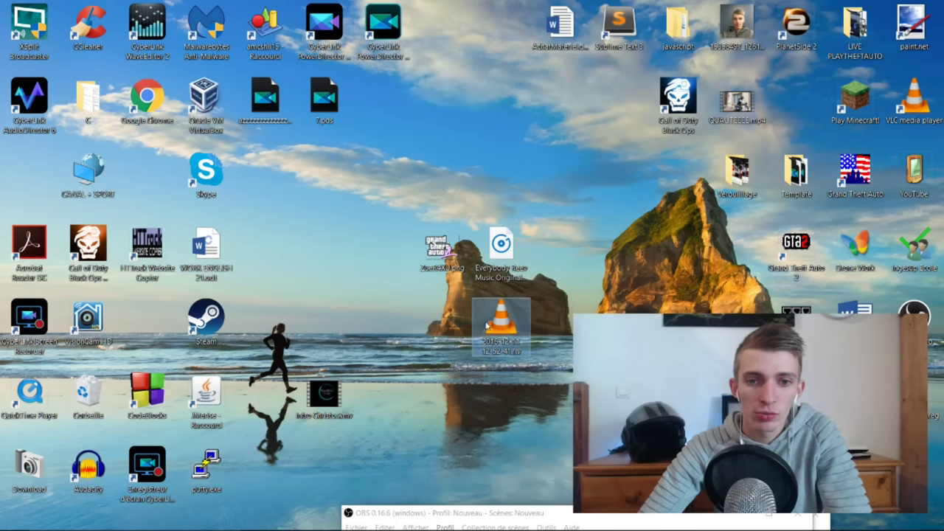
left_click_drag(325, 395, 442, 320)
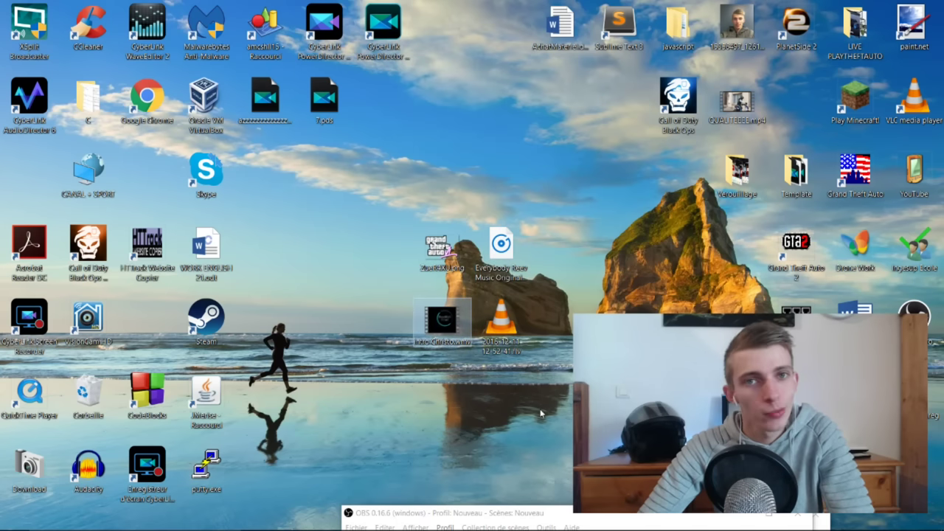
left_click(541, 413)
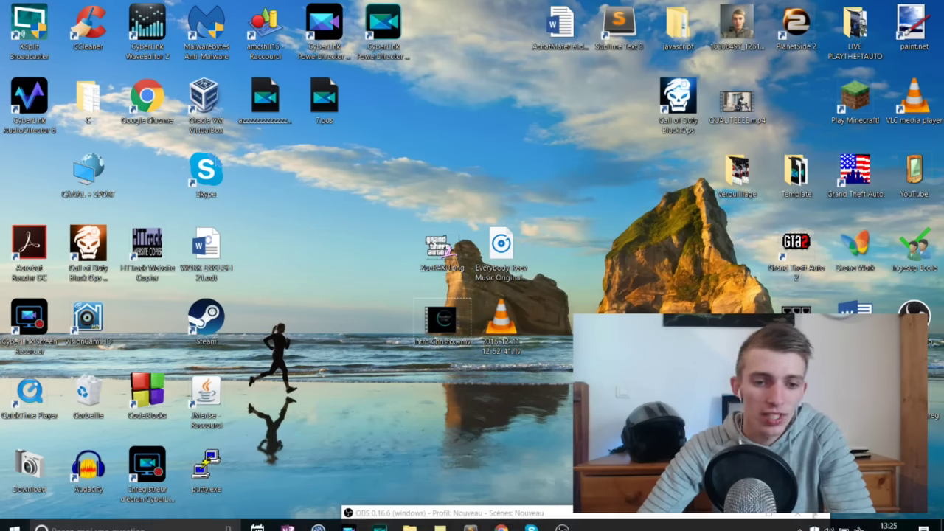
Step: Switch back to PowerDirector and import the four grouped media files from the desktop into its media library
left_click(379, 518)
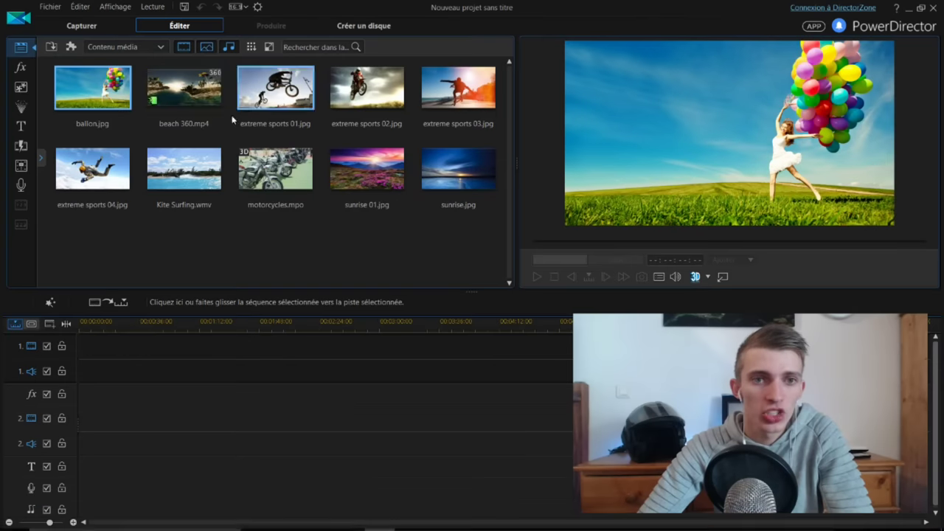
left_click(921, 8)
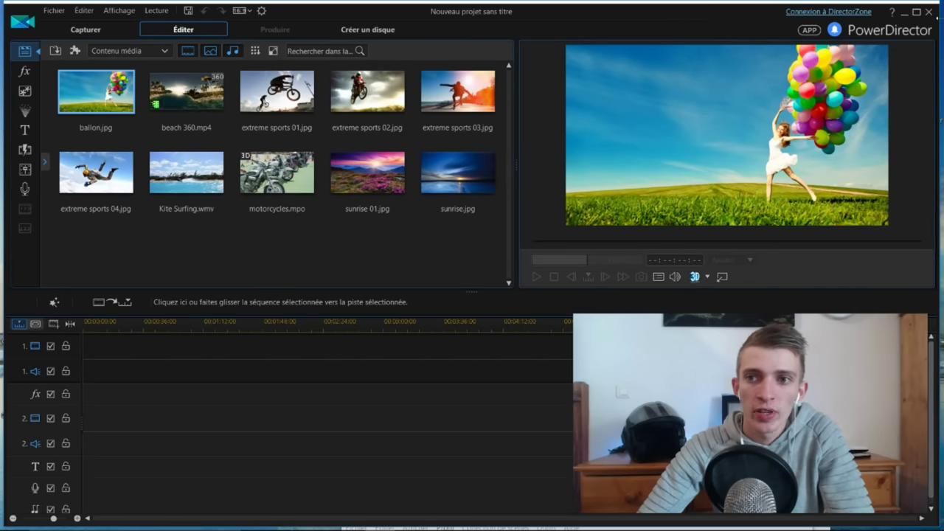
left_click_drag(745, 6, 730, 402)
left_click_drag(601, 195, 291, 400)
left_click_drag(505, 250, 351, 437)
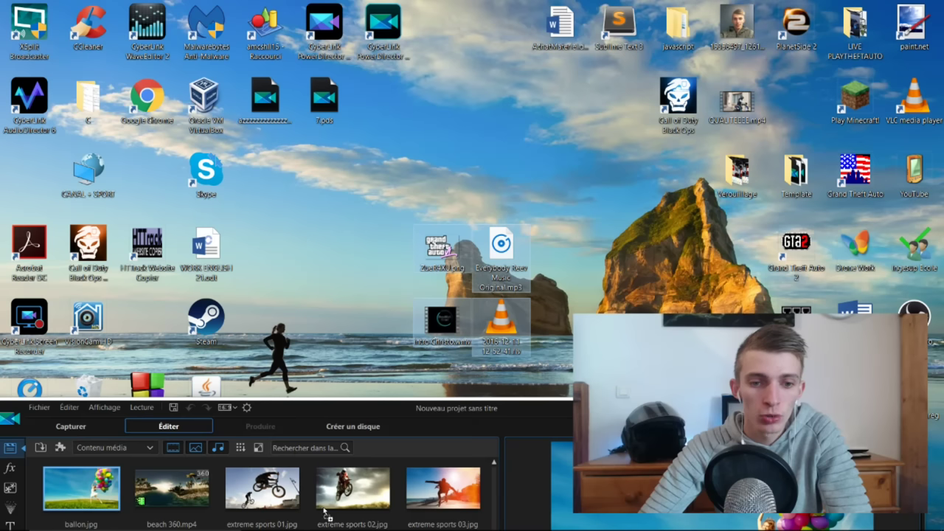
left_click_drag(354, 498, 354, 497)
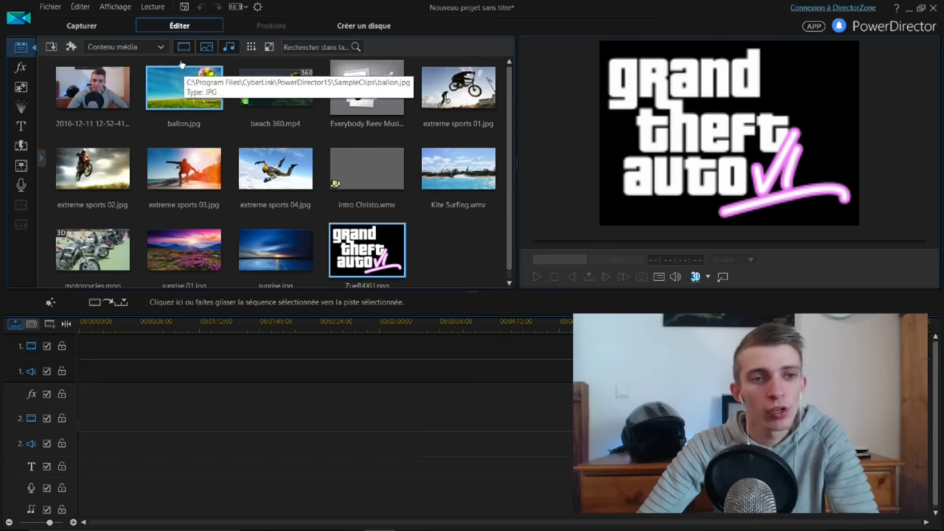
Step: Place the 2016-12-11 clip at the start of video track 1 and delete it from the timeline
left_click_drag(98, 94, 301, 331)
left_click_drag(226, 363, 105, 366)
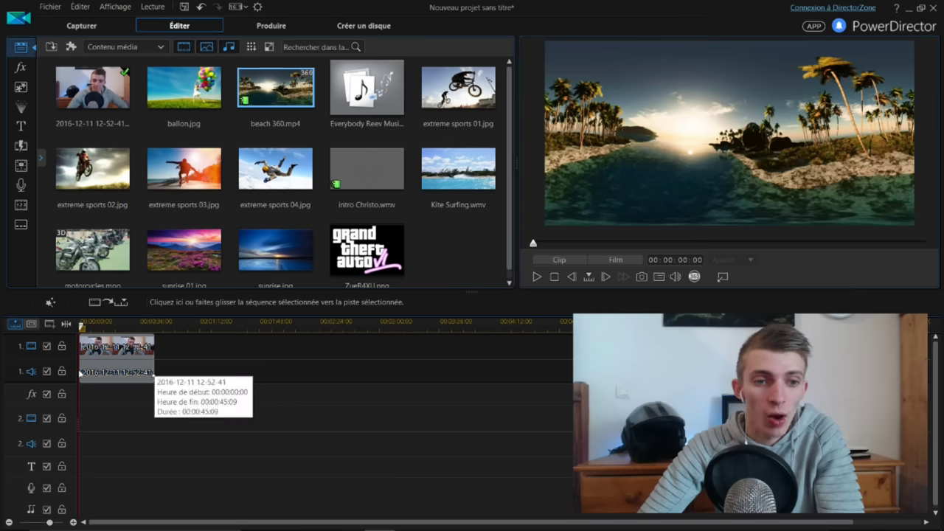
left_click(112, 354)
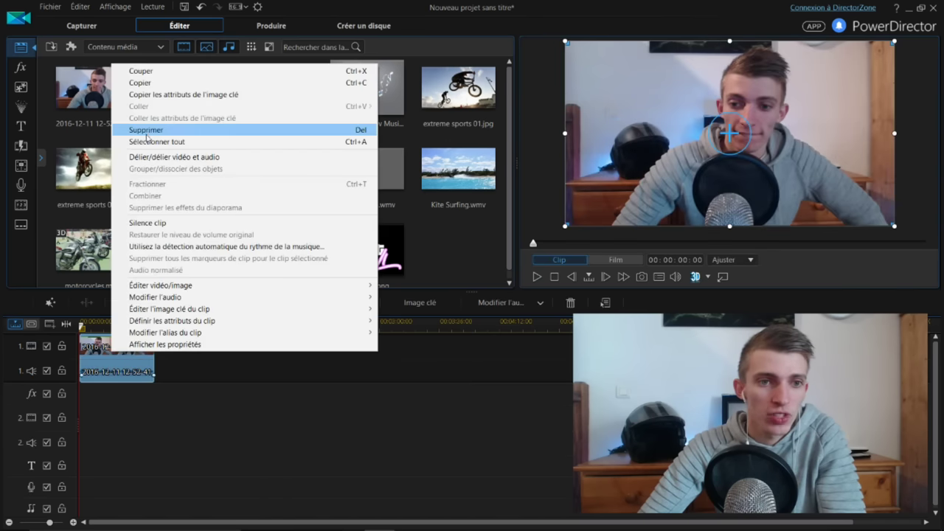
left_click(148, 131)
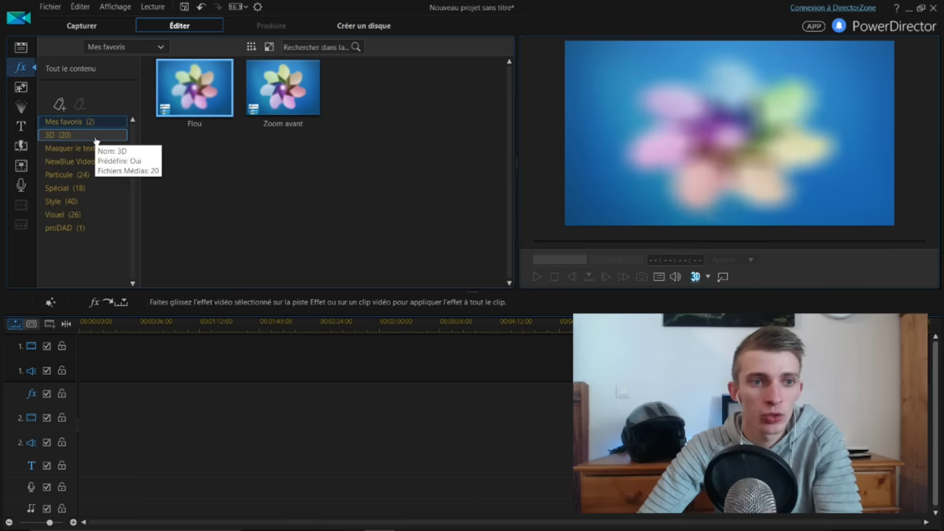
Step: Browse the 3D, Masquer le texte and Particule video effects, previewing the Fumée effect
left_click(96, 135)
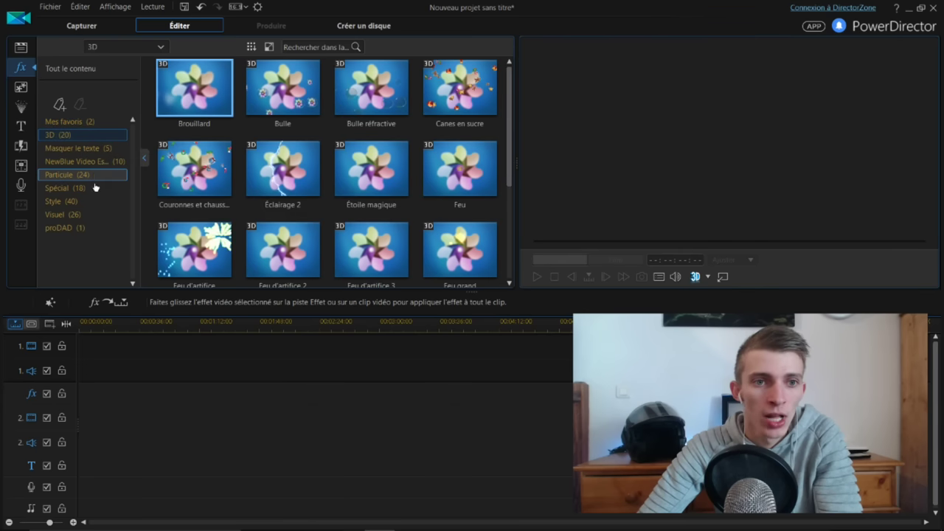
scroll(423, 146, "down", 2)
left_click(424, 146)
left_click(390, 177)
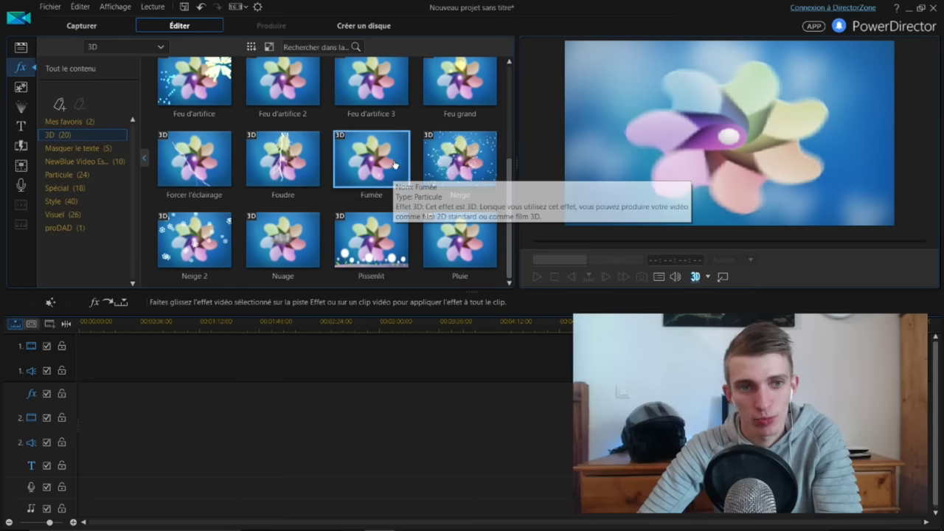
scroll(387, 169, "up", 2)
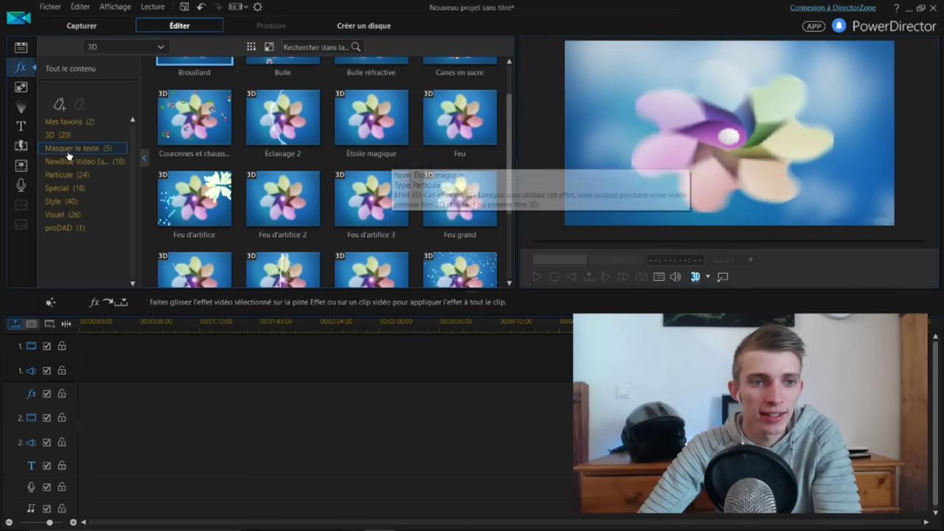
left_click(70, 148)
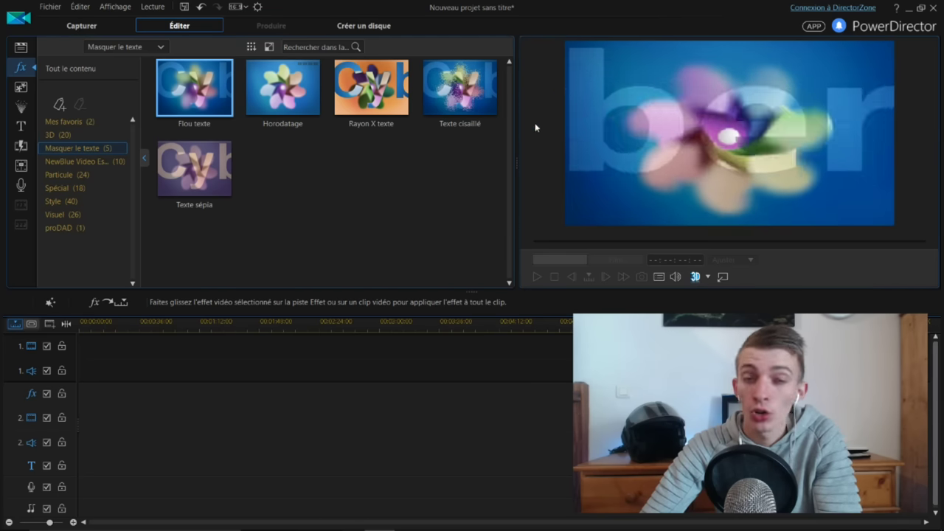
left_click(65, 177)
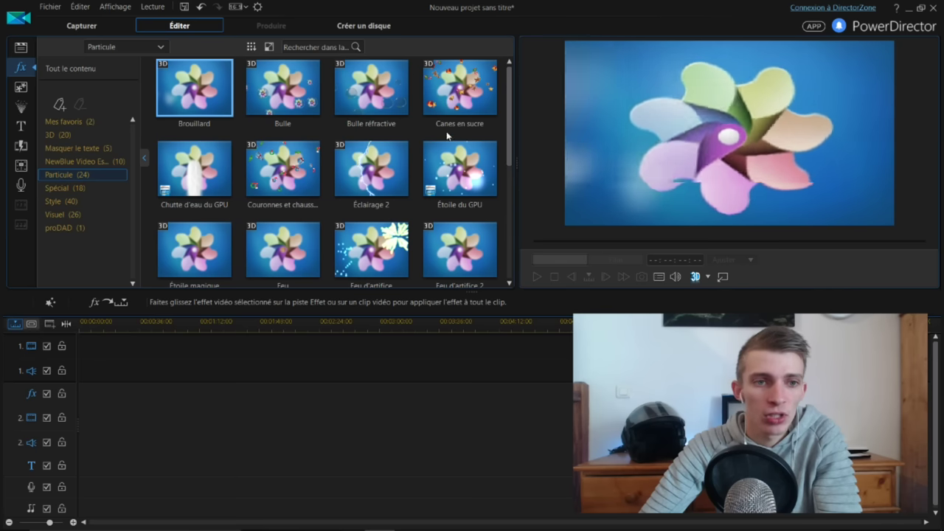
Step: Look through the whole collection of PiP objects, previewing the Enregistrement camera animation
left_click(21, 88)
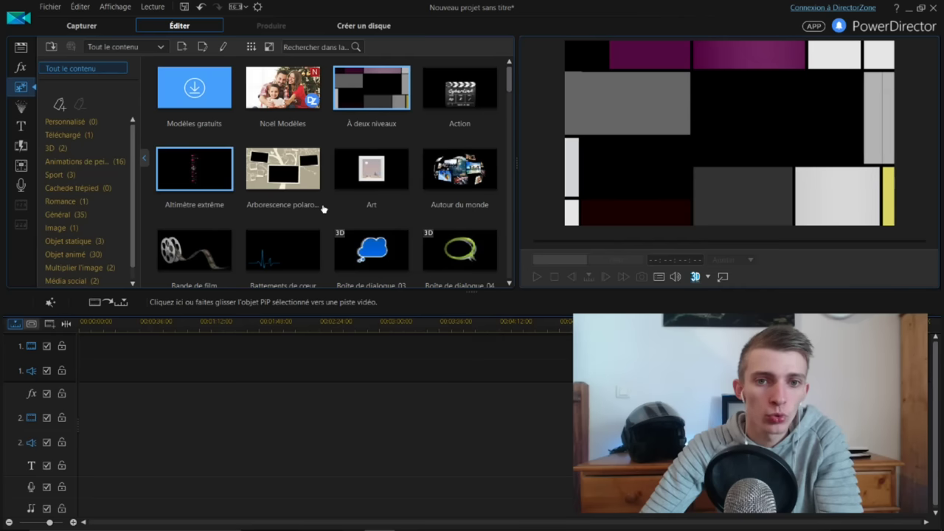
scroll(394, 189, "down", 10)
scroll(442, 214, "down", 2)
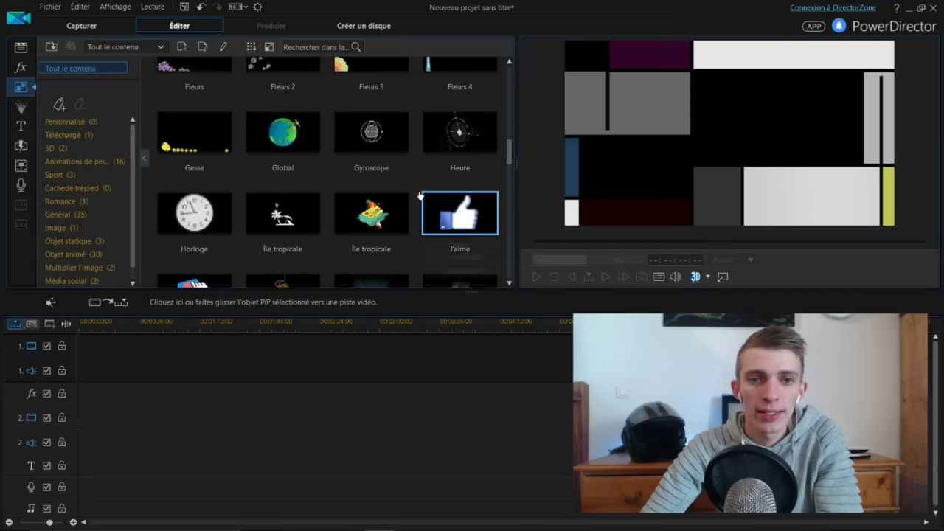
scroll(376, 177, "up", 6)
scroll(399, 235, "down", 1)
scroll(398, 234, "down", 1)
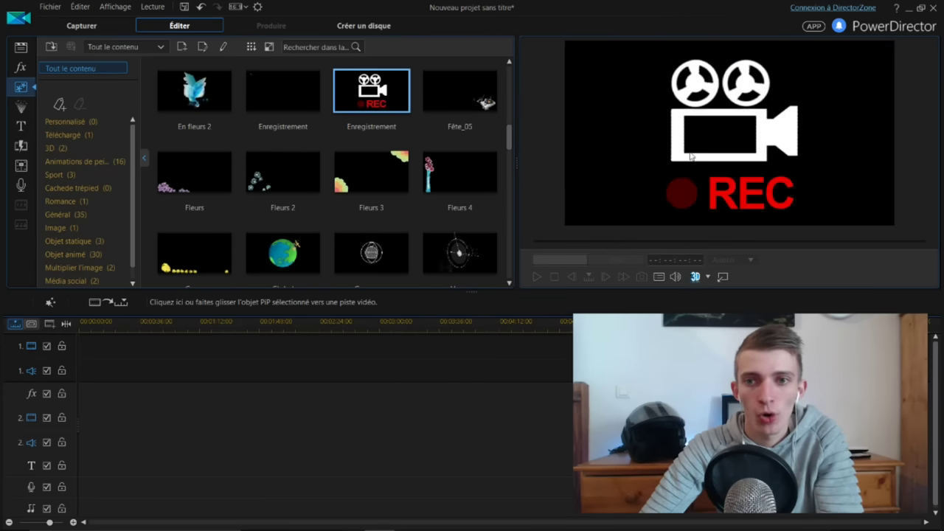
scroll(443, 169, "down", 4)
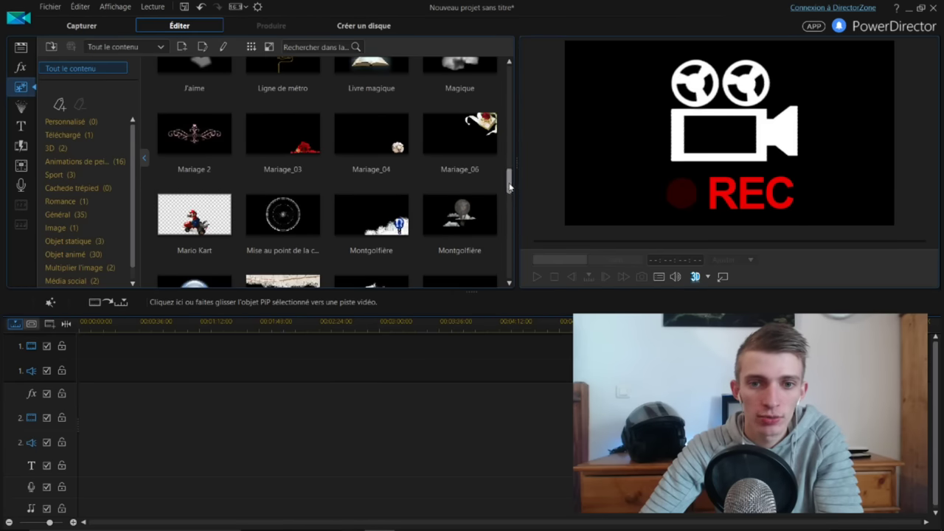
scroll(507, 221, "down", 1)
scroll(506, 221, "down", 15)
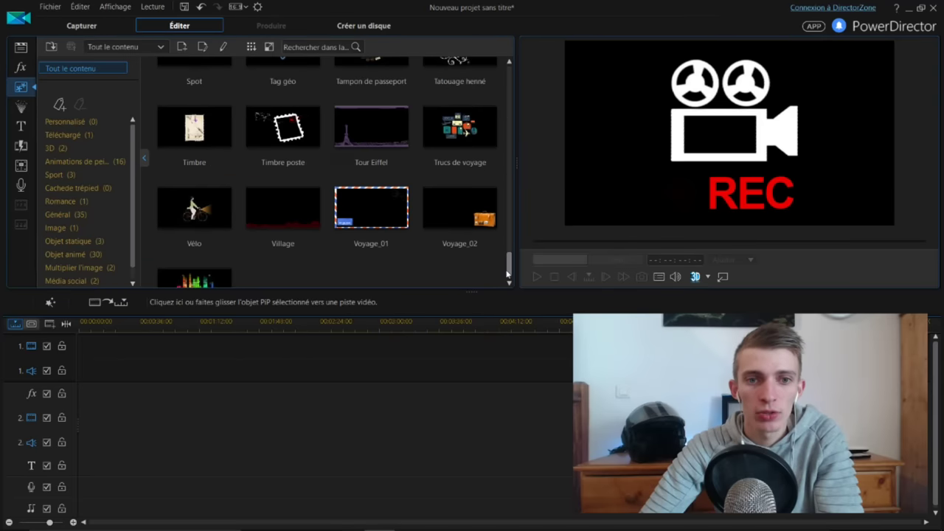
scroll(507, 245, "up", 20)
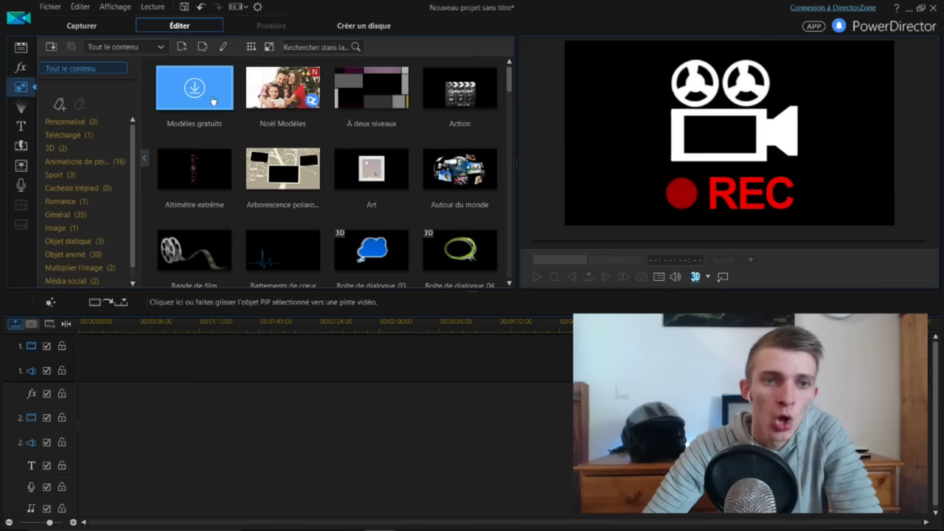
Step: Browse the title templates and preview 3D par défaut, Cliquer pour ajouter and Interaction_02
left_click(20, 125)
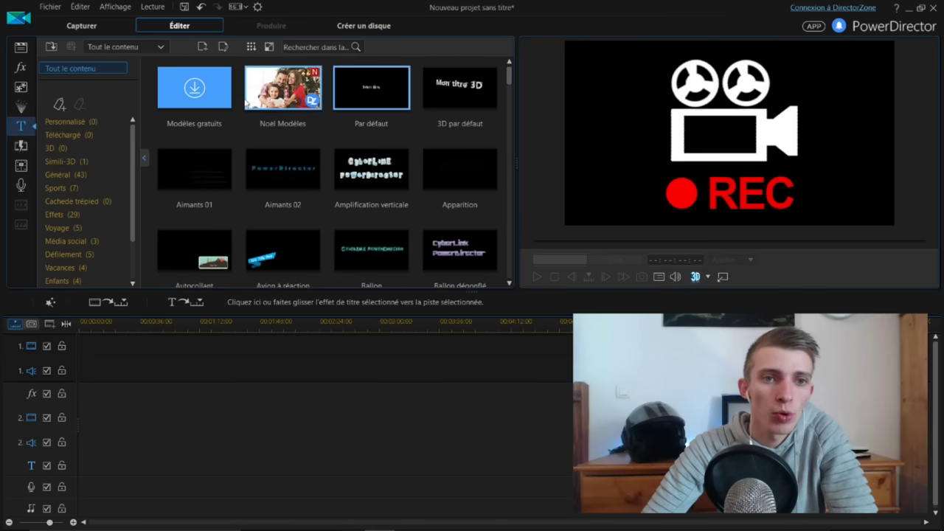
left_click(395, 125)
mouse_move(508, 73)
left_mouse_down()
mouse_move(508, 96)
mouse_move(506, 56)
left_mouse_up()
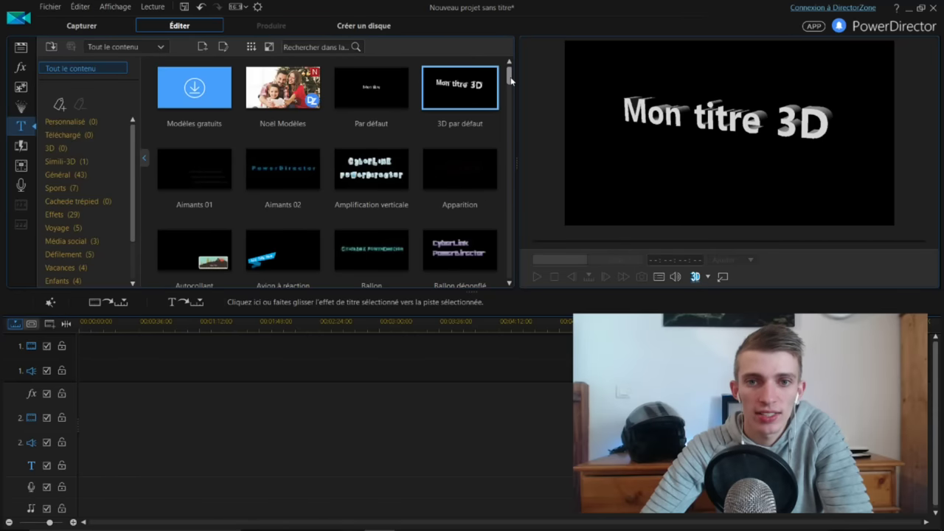
scroll(499, 119, "down", 6)
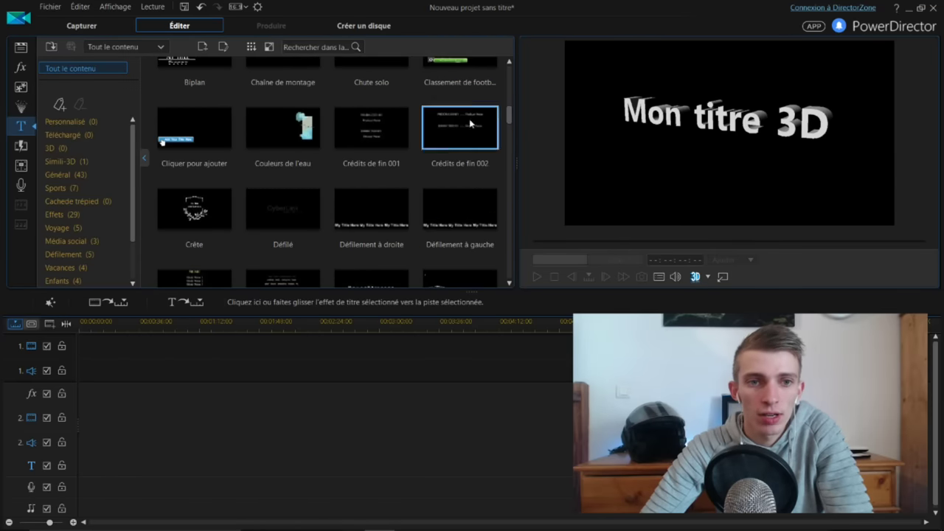
left_click(227, 161)
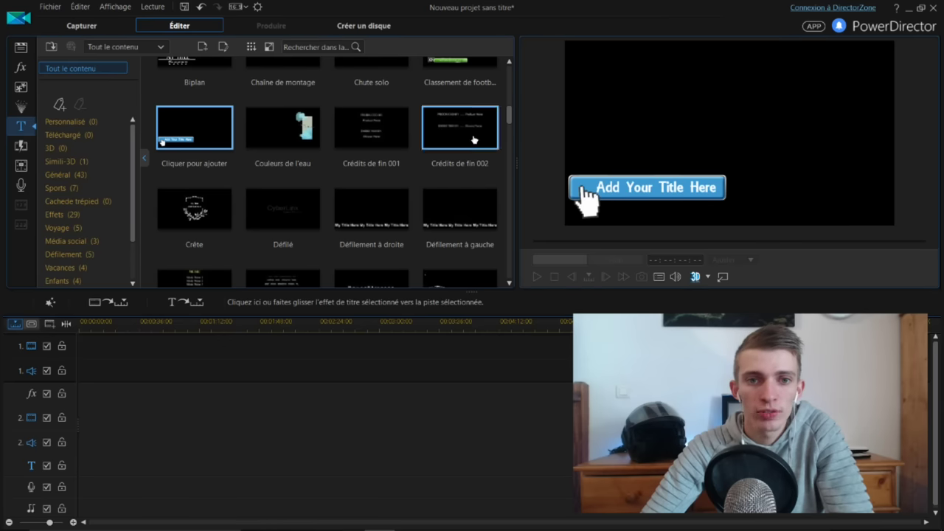
left_click_drag(510, 111, 504, 176)
scroll(499, 177, "down", 1)
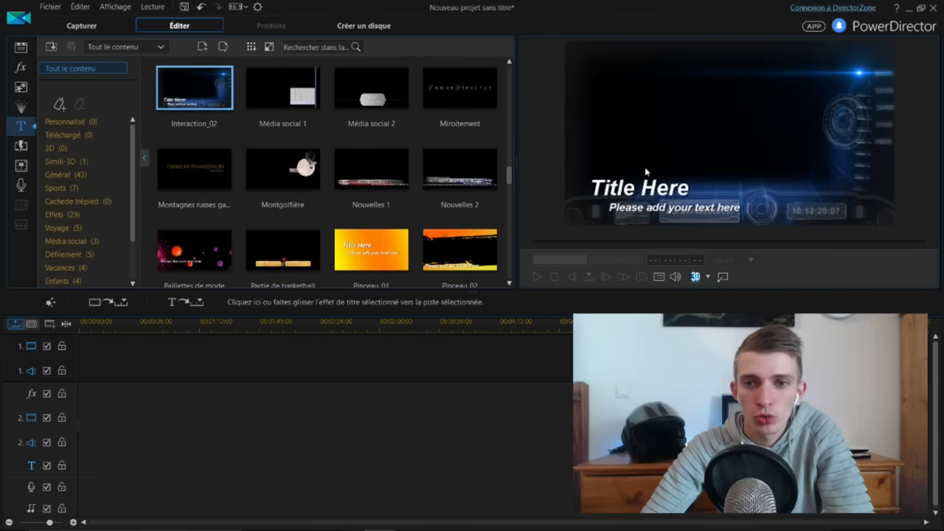
Step: Preview the Nouvelles 1 and Tiers inférieur lumière title templates, and look through the rest of the title collection
left_click(389, 179)
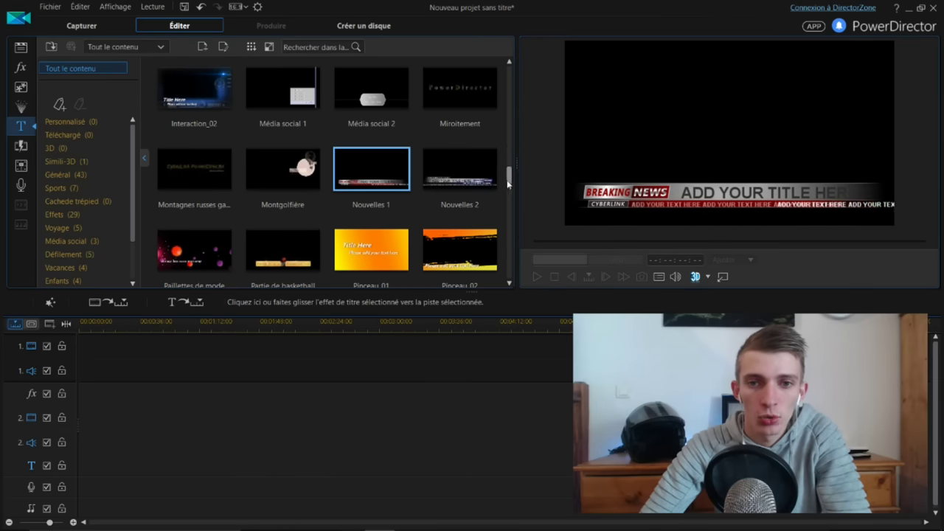
scroll(500, 214, "down", 10)
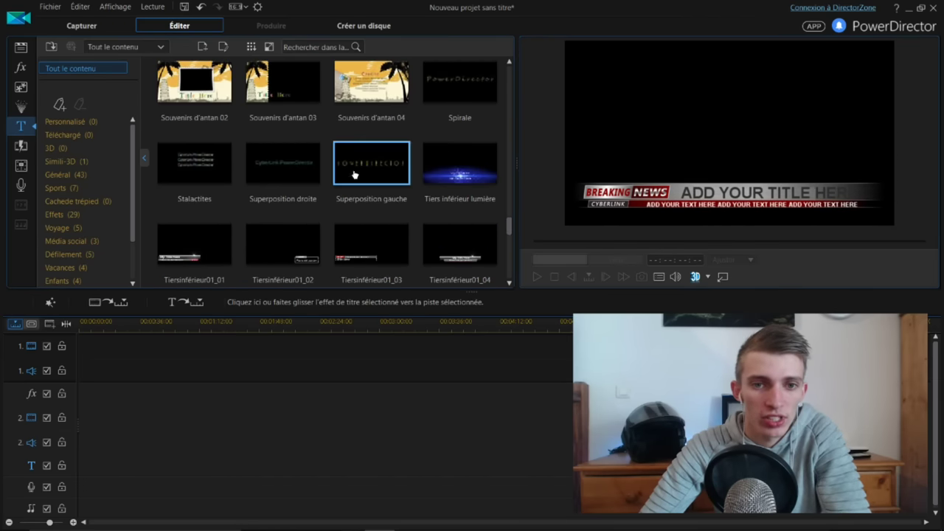
left_click(460, 164)
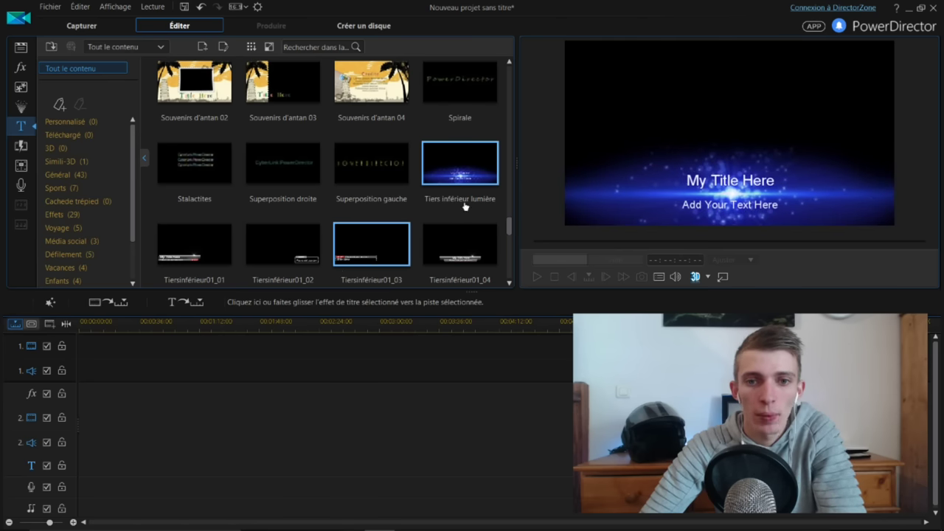
left_click_drag(509, 222, 511, 64)
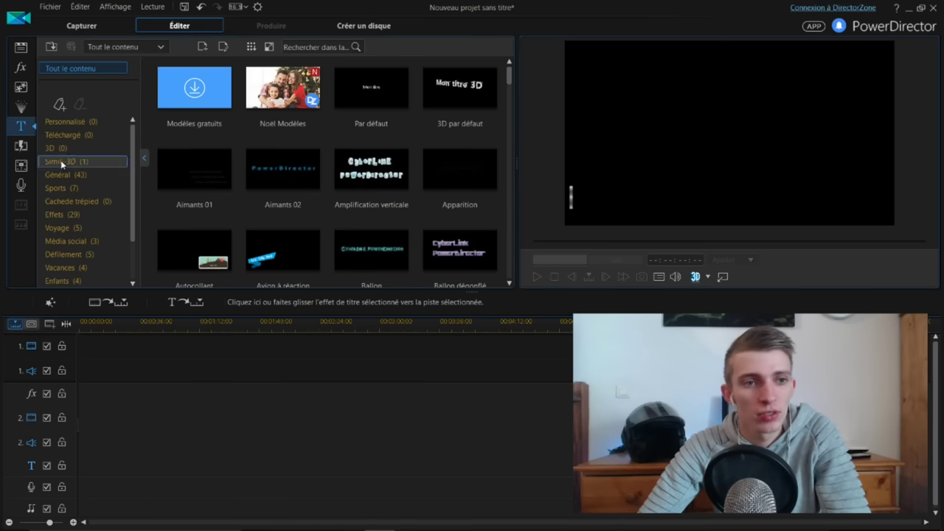
Step: Browse the transitions in the Mes favoris, Personnalisé, 2D, 3D, Audio and Bande categories
left_click(21, 145)
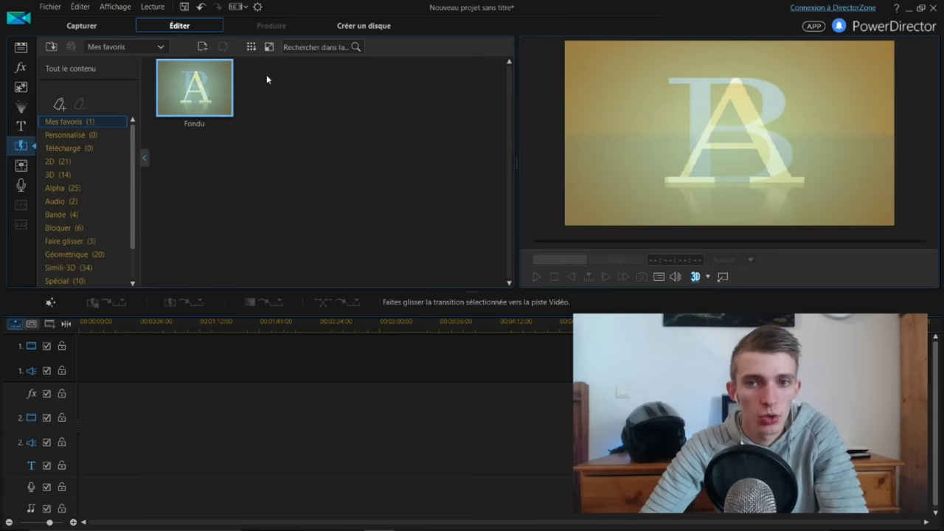
left_click(67, 134)
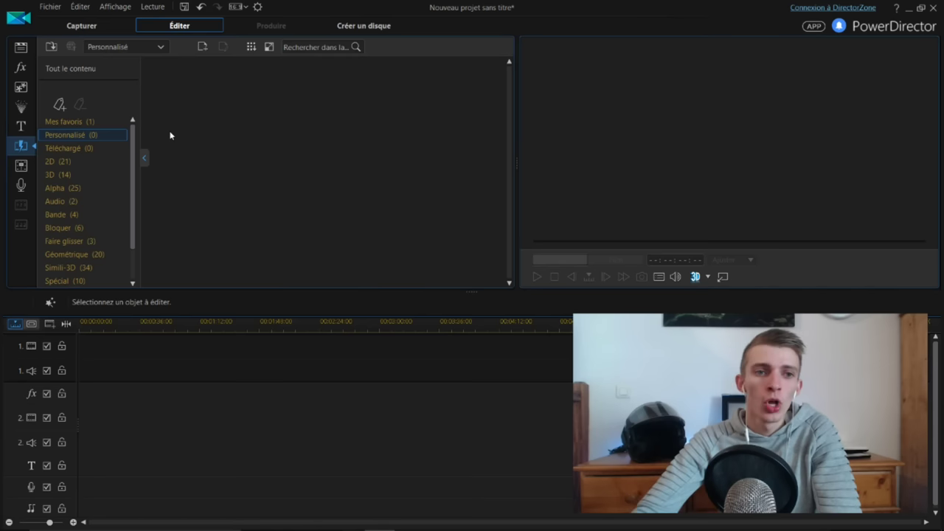
left_click(87, 121)
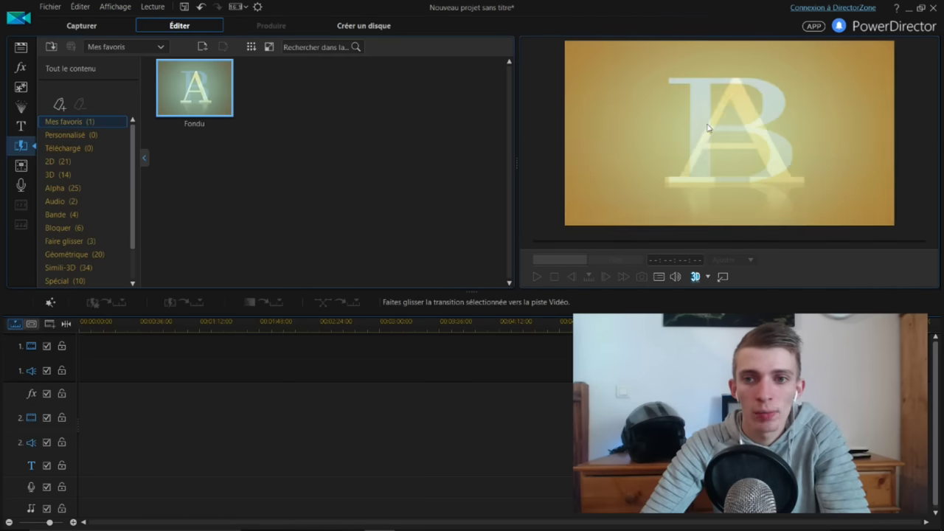
left_click(56, 161)
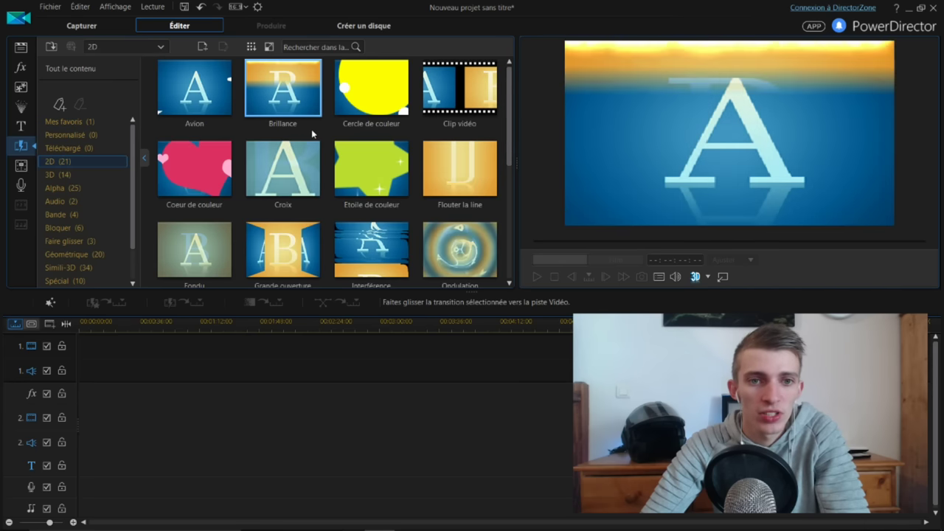
scroll(449, 233, "down", 5)
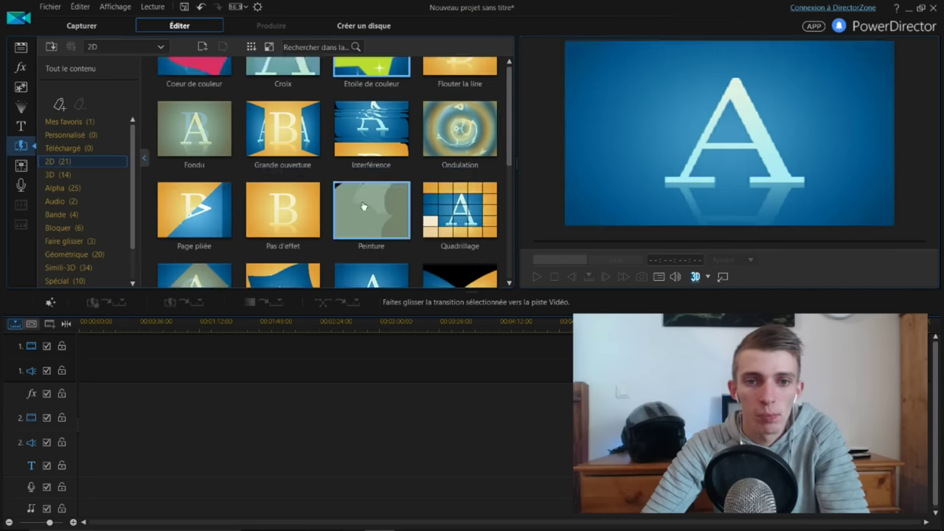
left_click(75, 178)
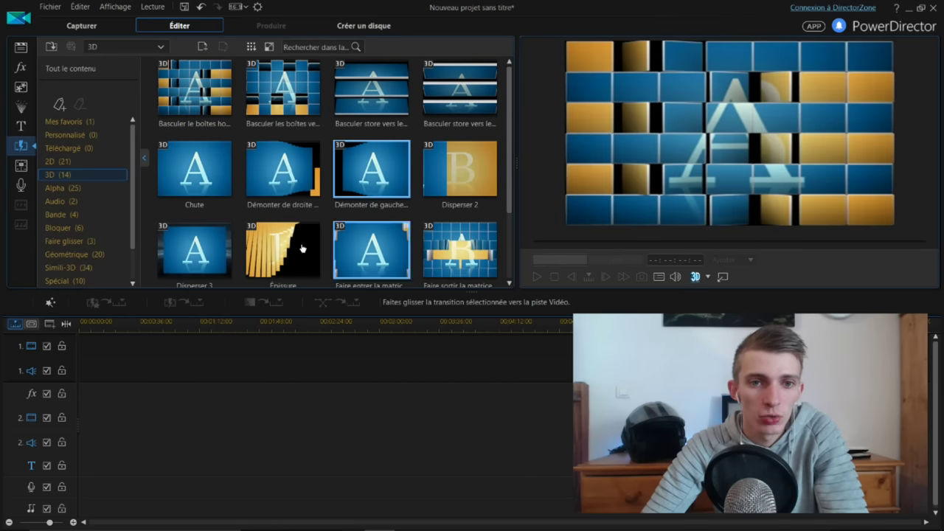
left_click(65, 201)
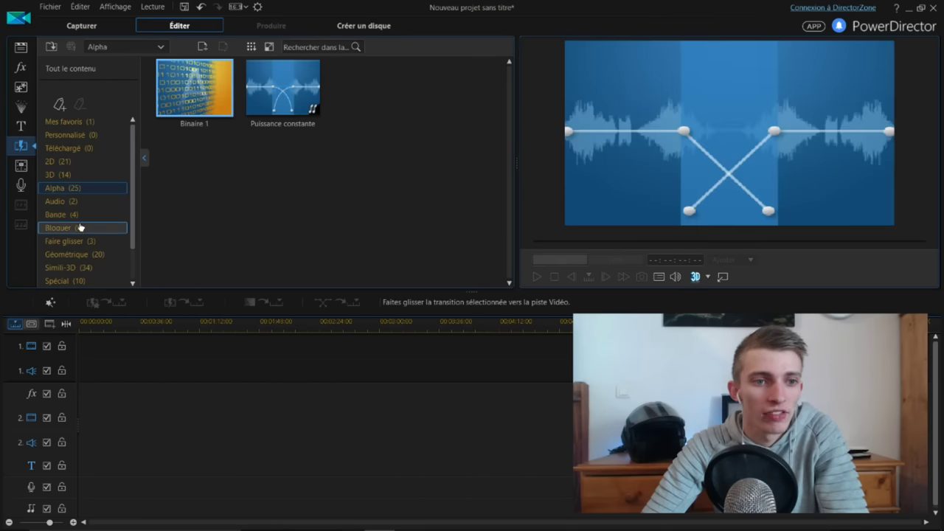
left_click(65, 215)
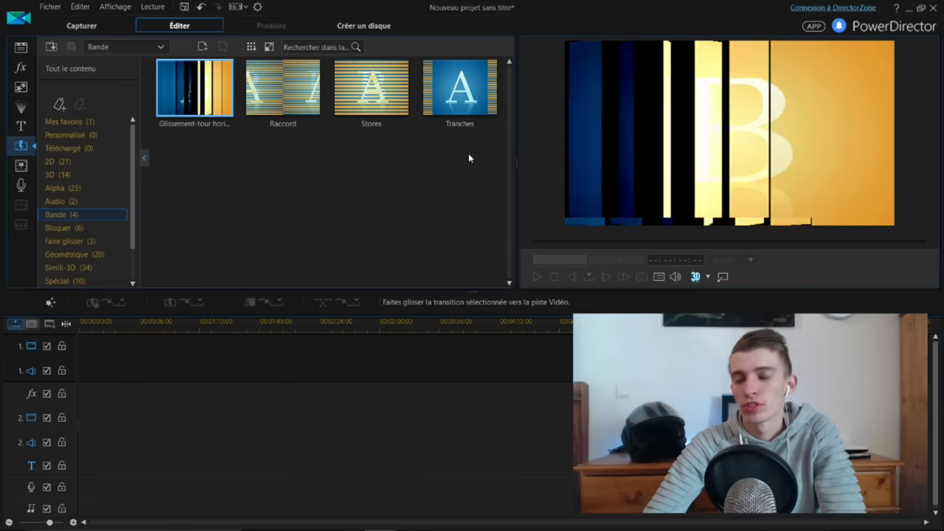
Step: Return to the media library and save the project on the Bureau as testyoutube
left_click(21, 48)
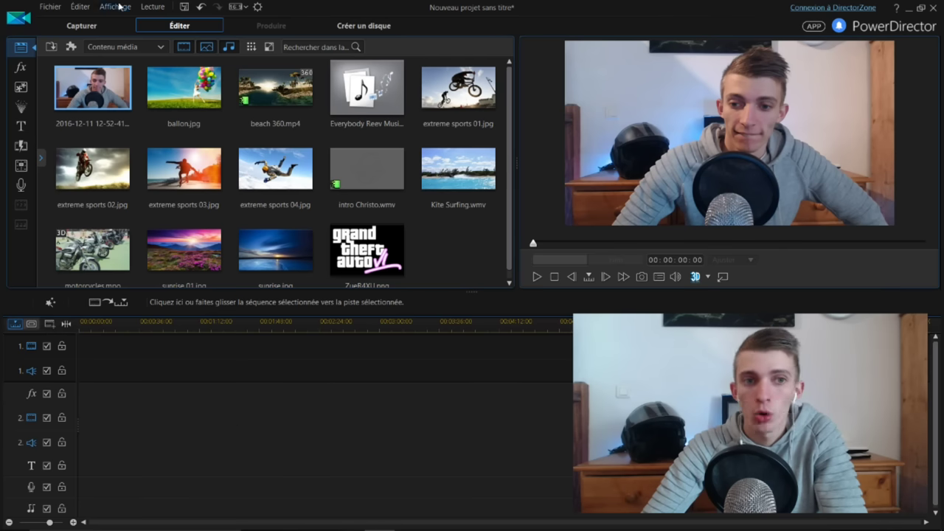
left_click(52, 9)
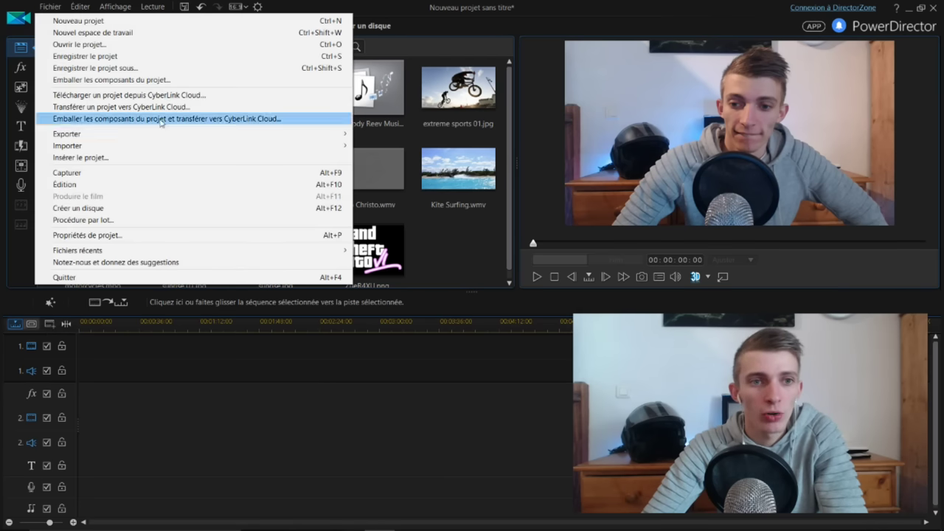
left_click(132, 68)
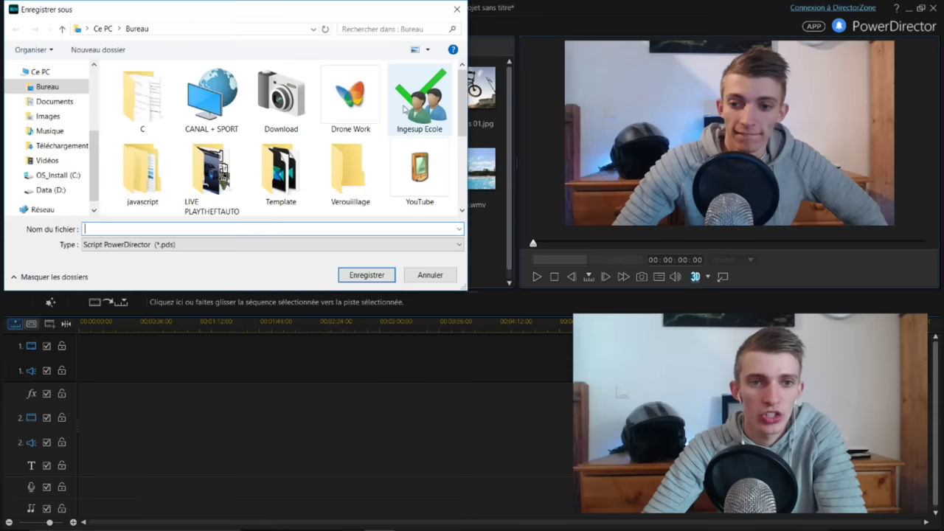
left_click(87, 29)
left_click(103, 35)
left_click(148, 228)
type("tes")
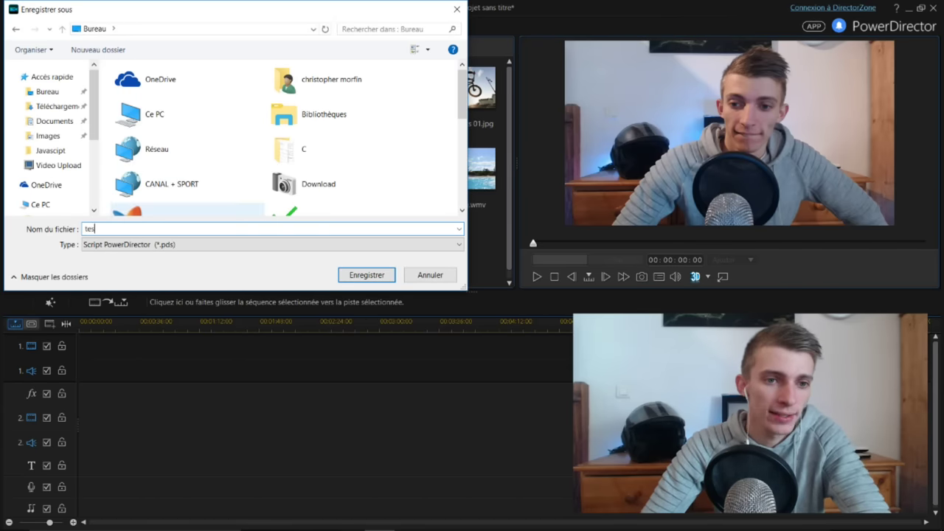
type("tyoutube")
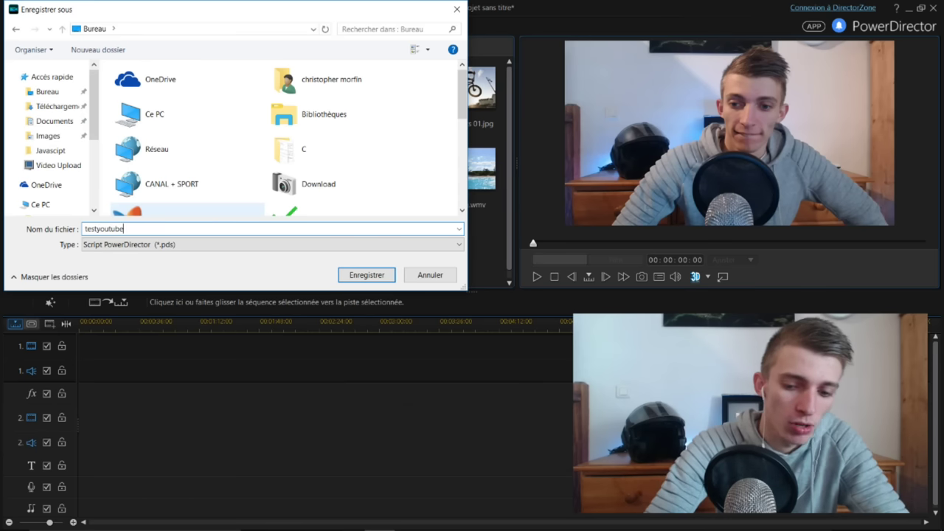
key("Return")
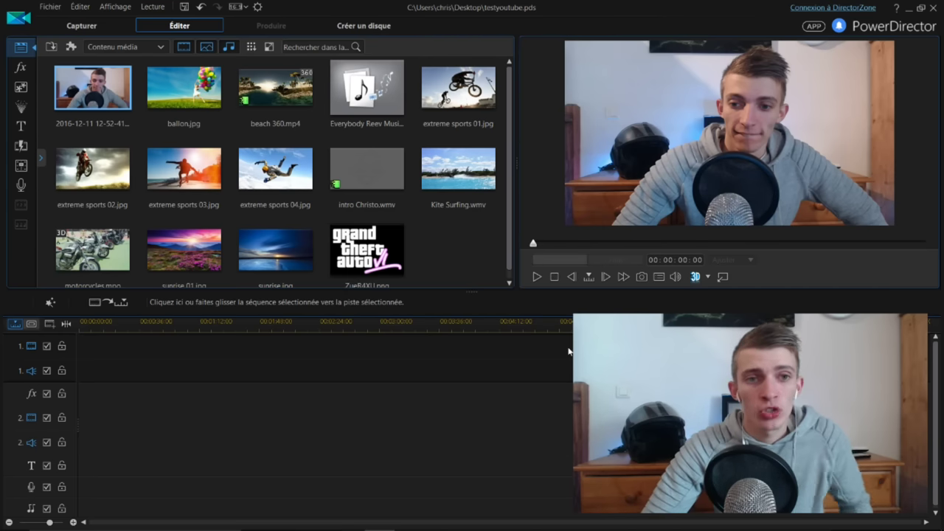
Step: Place the 2016-12-11 clip at the start of video track 1 and save the project
left_click(43, 6)
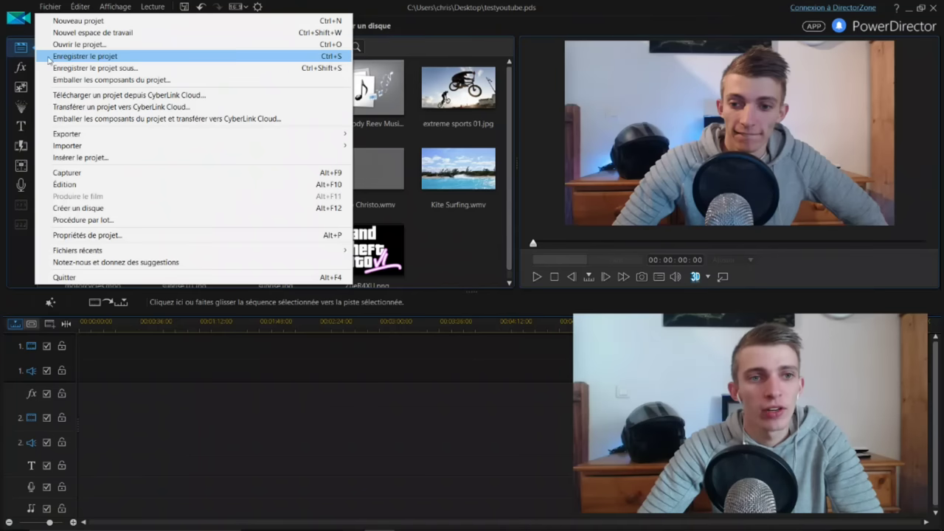
left_click(592, 8)
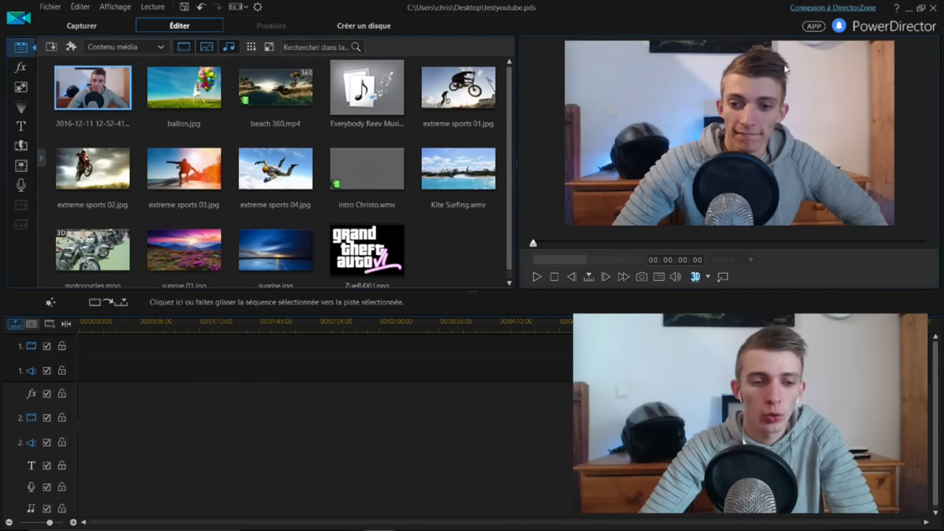
left_click_drag(92, 89, 102, 372)
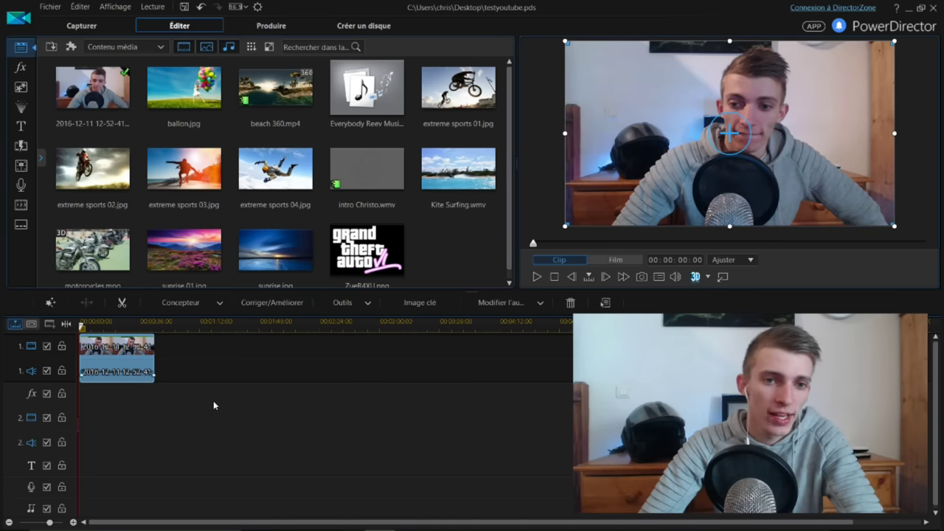
key("ctrl+s")
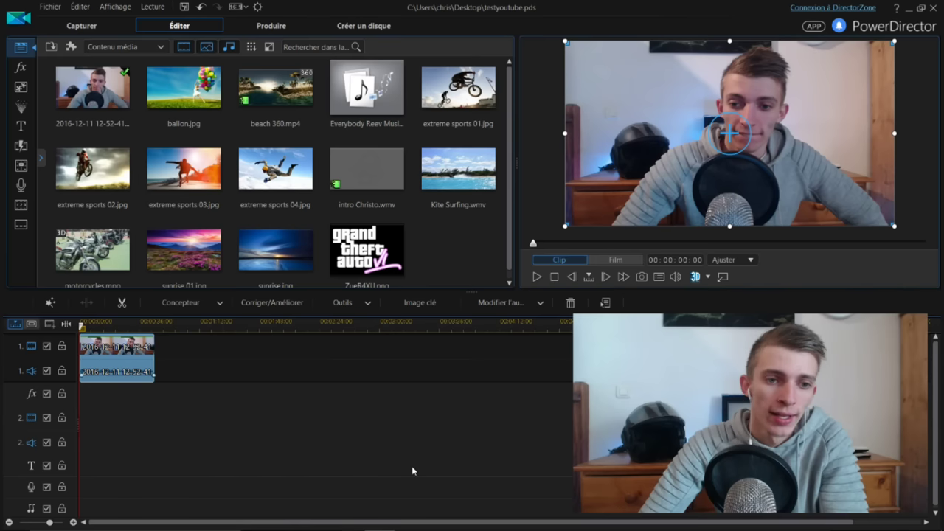
Step: Delete the 2016-12-11 clip from the timeline
right_click(131, 370)
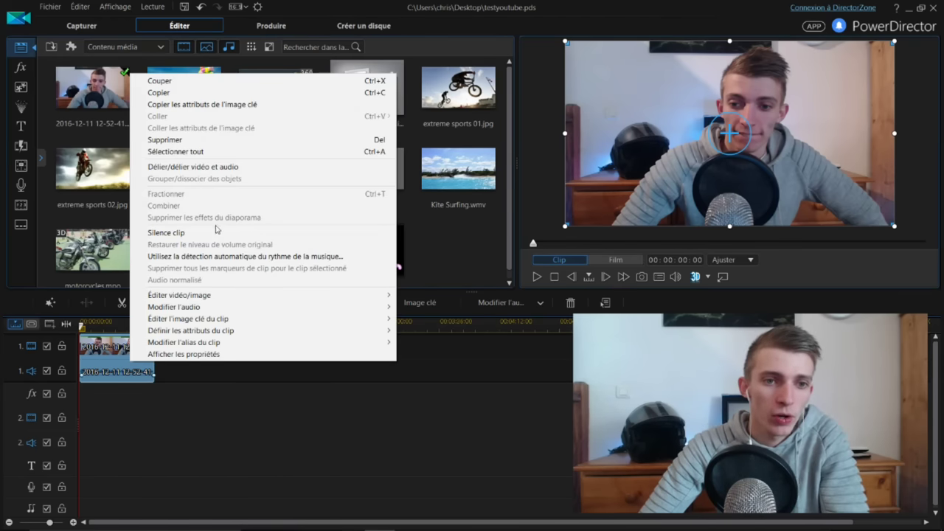
left_click(193, 143)
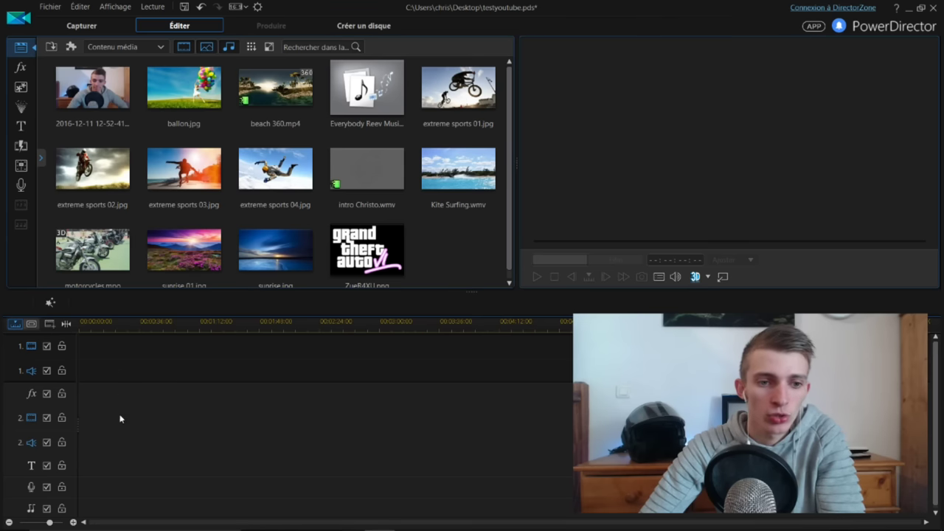
Step: Add 10 video tracks and 10 audio tracks below track 2, and look over the extended track list
scroll(528, 465, "down", 1)
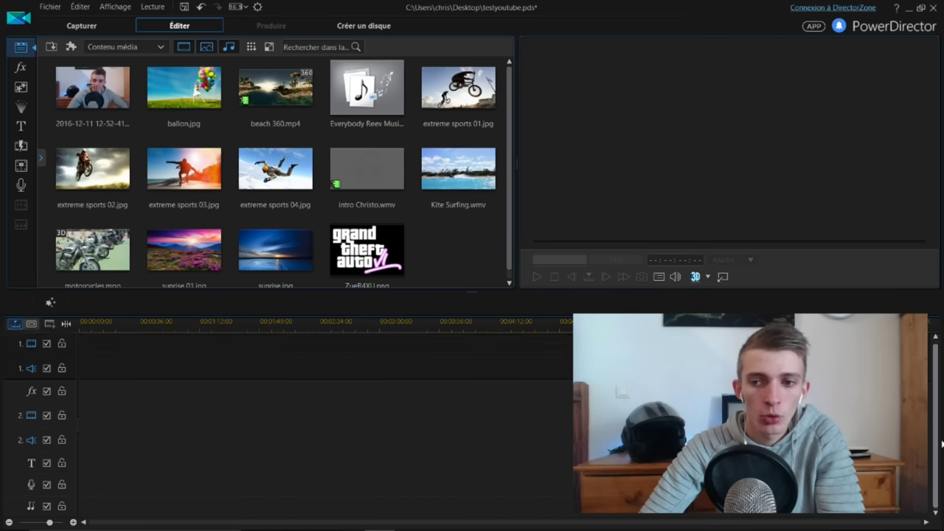
left_click(49, 324)
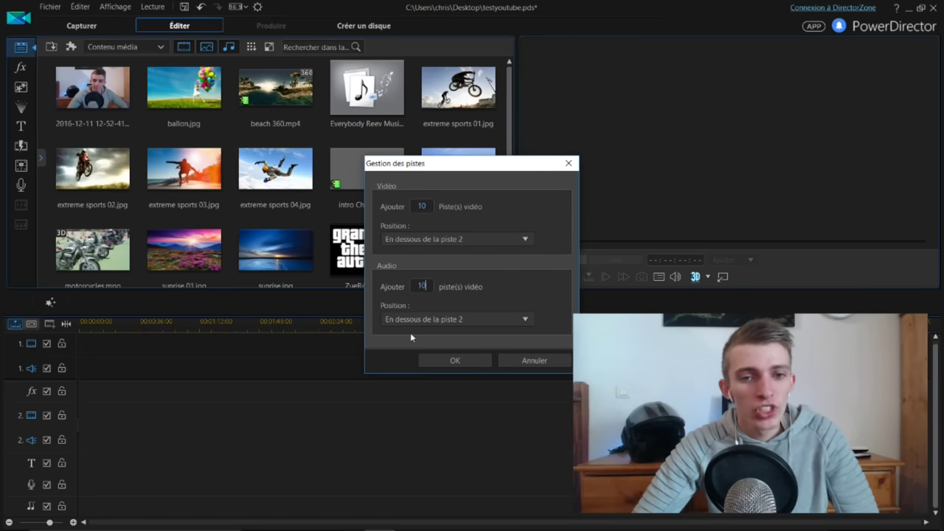
left_click(451, 366)
left_click_drag(932, 359, 926, 516)
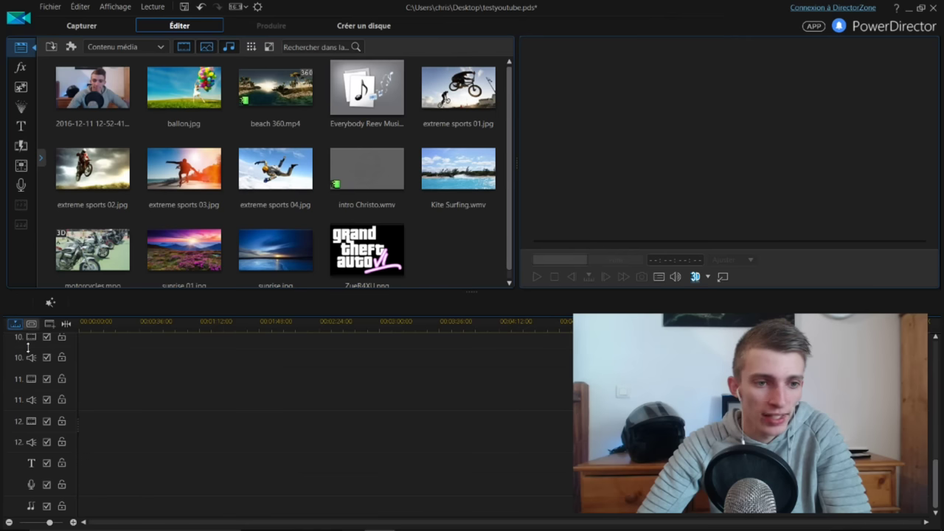
left_click_drag(941, 472, 930, 338)
Step: Insert the 2016-12-11 clip from the media library at the beginning of the first video track
left_click(88, 97)
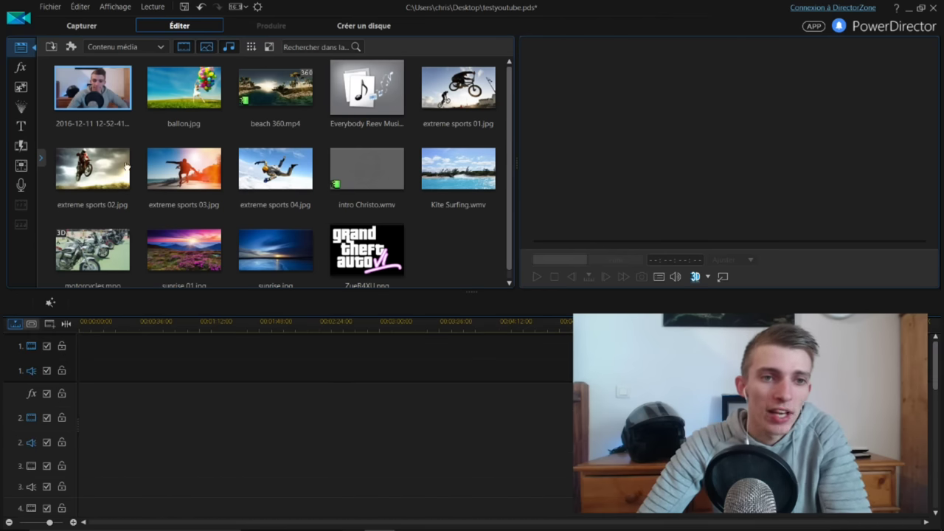
left_click_drag(146, 356, 71, 370)
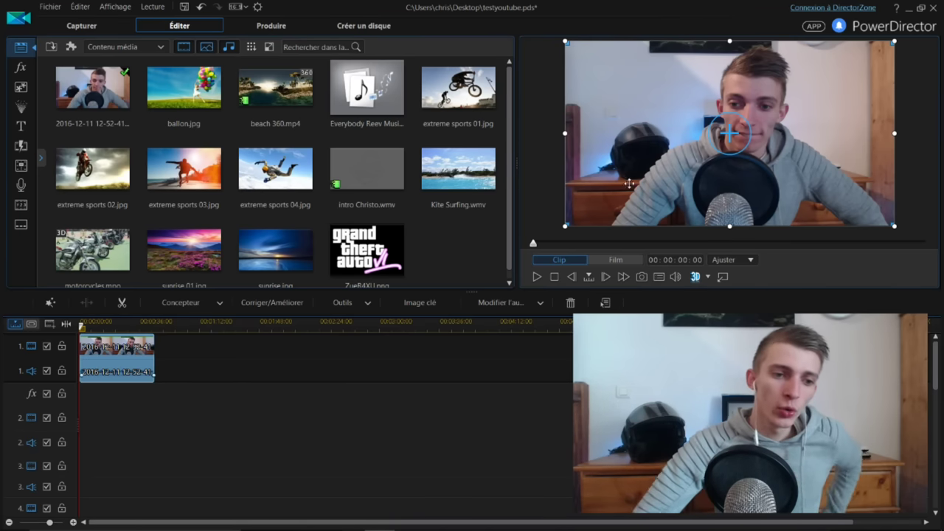
mouse_move(49, 524)
left_mouse_down()
mouse_move(59, 523)
mouse_move(39, 524)
mouse_move(51, 525)
left_mouse_up()
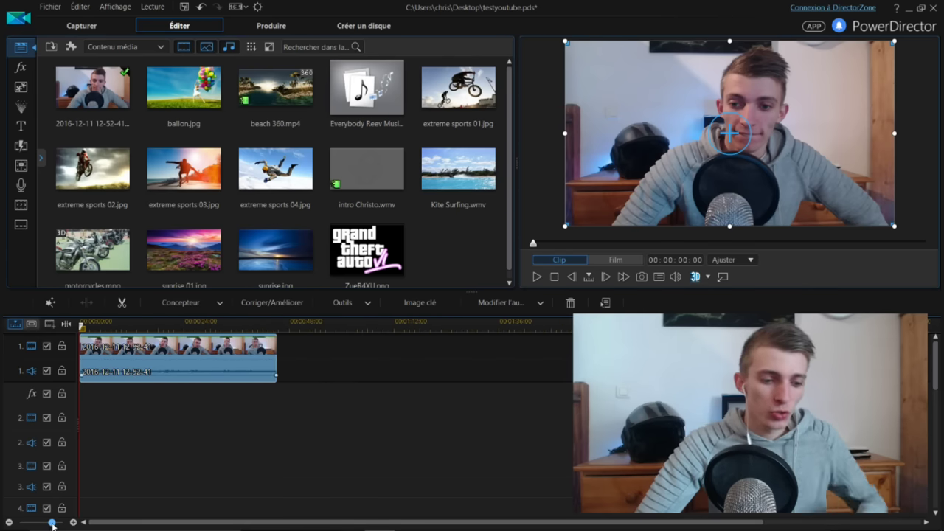
scroll(50, 525, "up", 2)
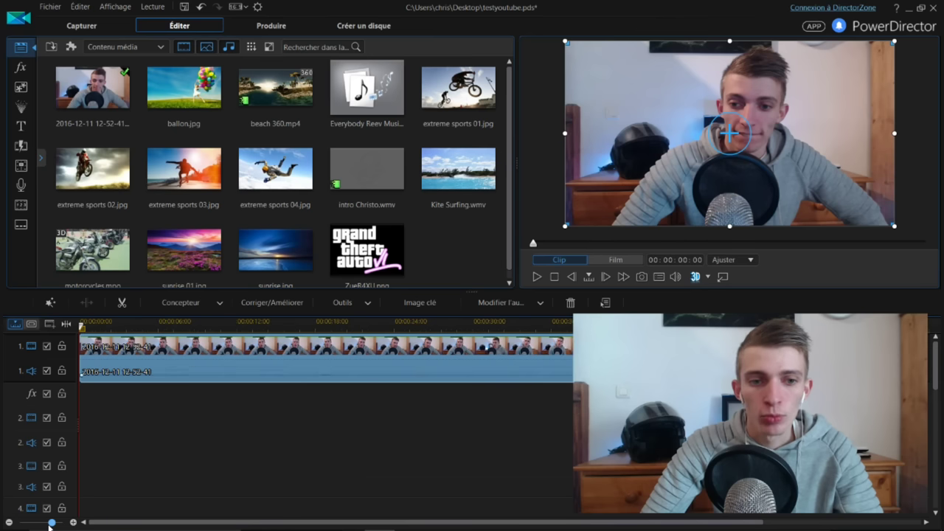
scroll(120, 473, "down", 5)
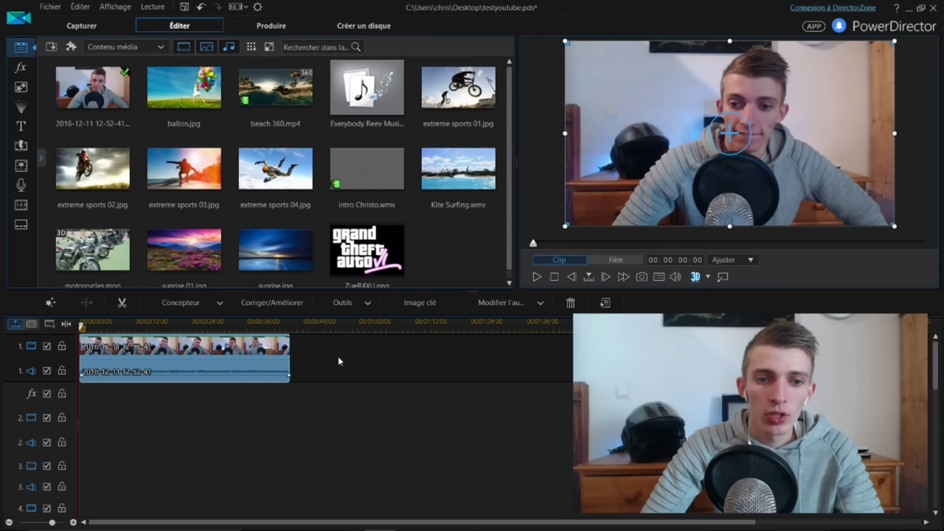
Step: Set the height of the video tracks to Grand and increase the height of the audio tracks too
right_click(339, 359)
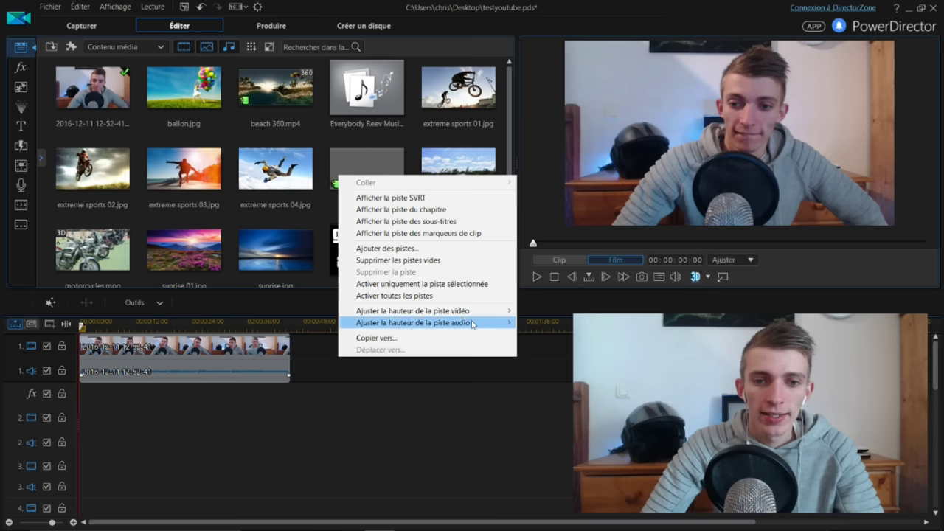
mouse_move(478, 311)
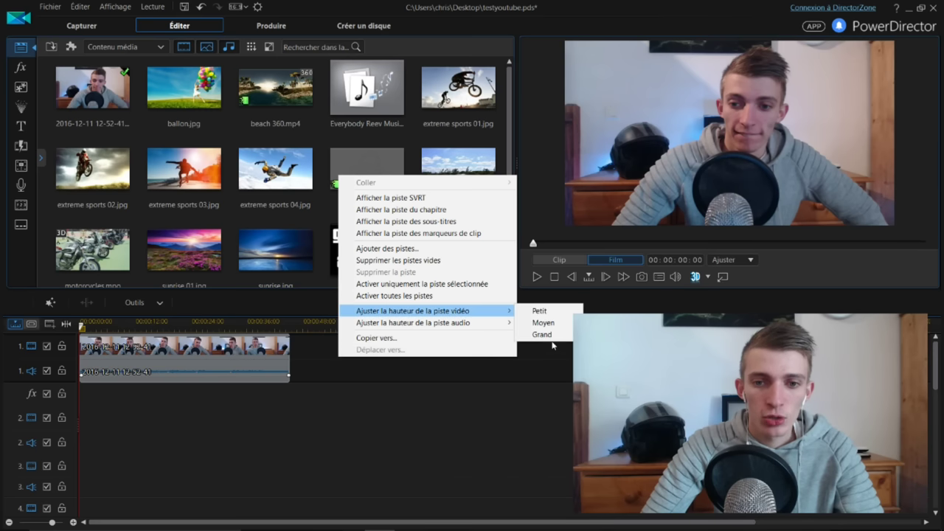
left_click(542, 334)
right_click(471, 373)
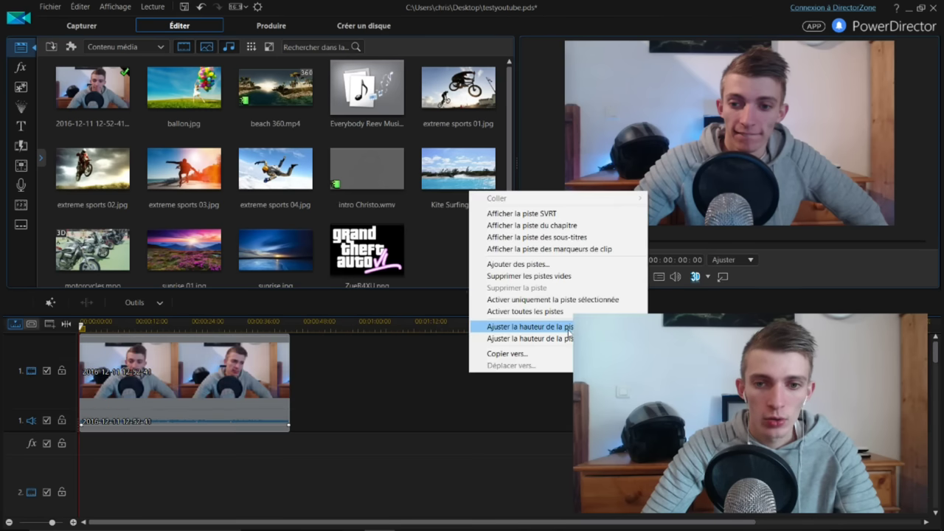
left_click(605, 362)
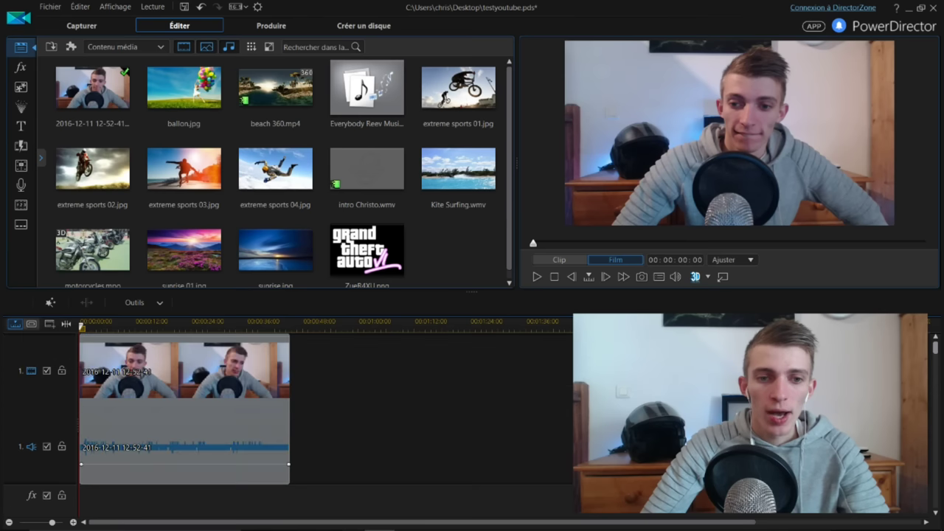
Step: Enlarge the timeline scale and play the 2016-12-11 clip from its start, pausing at 00:00:10:18
scroll(440, 397, "up", 2)
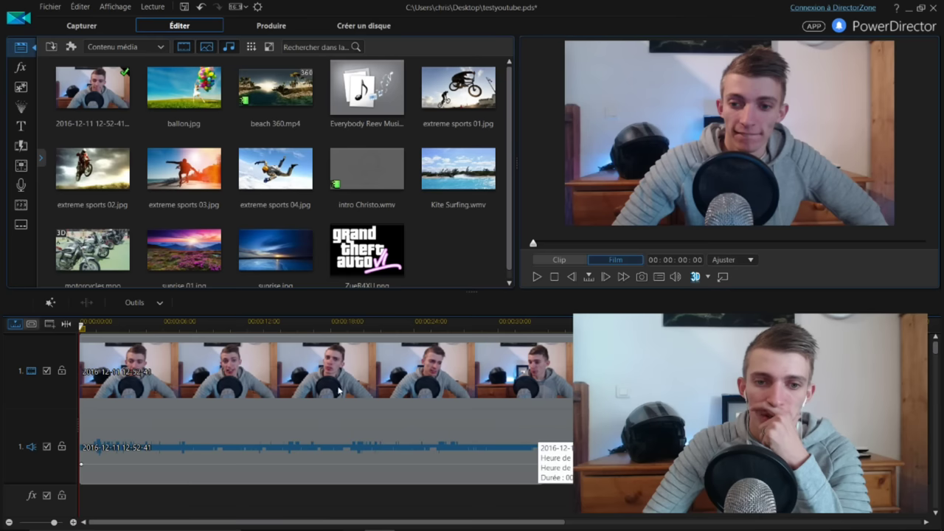
left_click(88, 466)
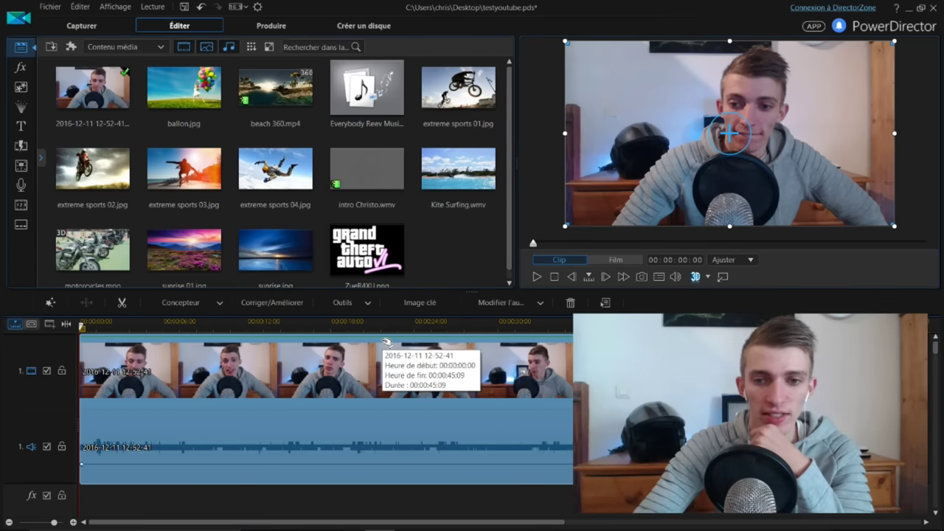
key("space")
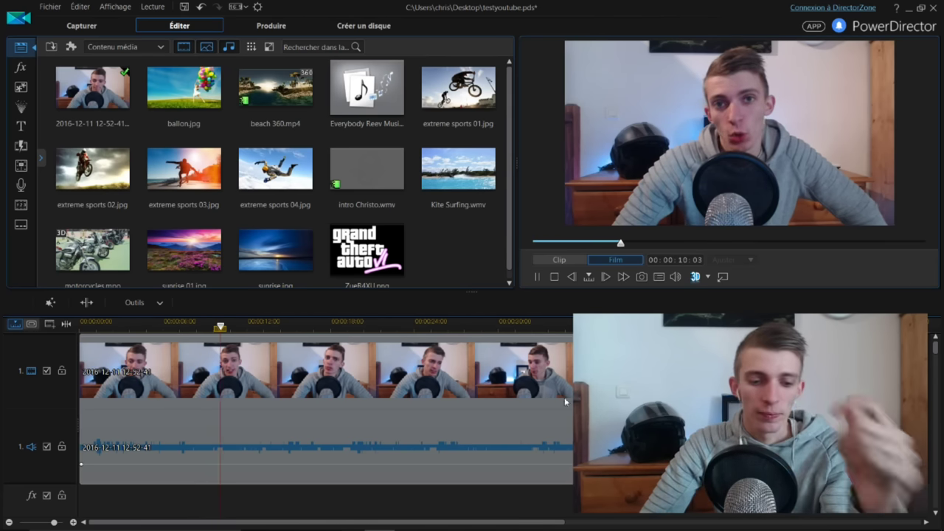
key("space")
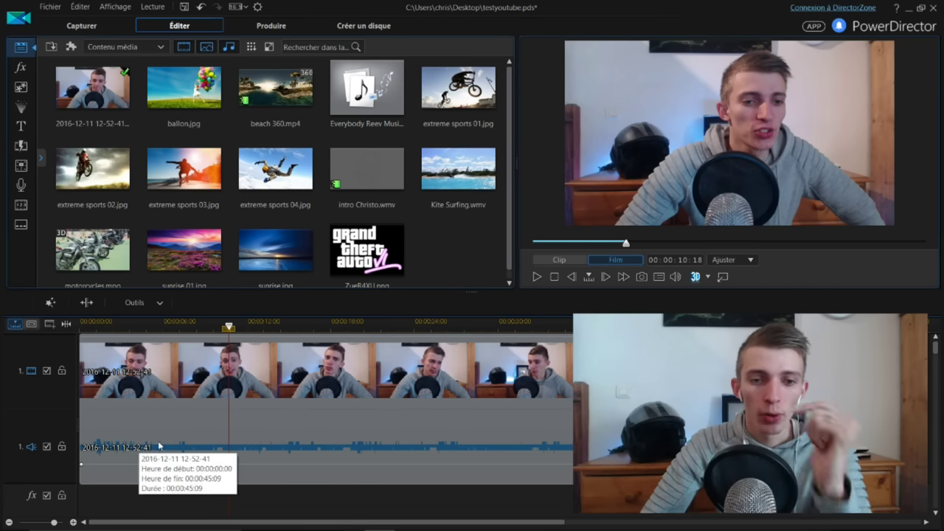
Step: Examine the 2016-12-11 clip's audio waveform around 00:00:10:18 at finer and coarser timeline scales
scroll(197, 430, "up", 3)
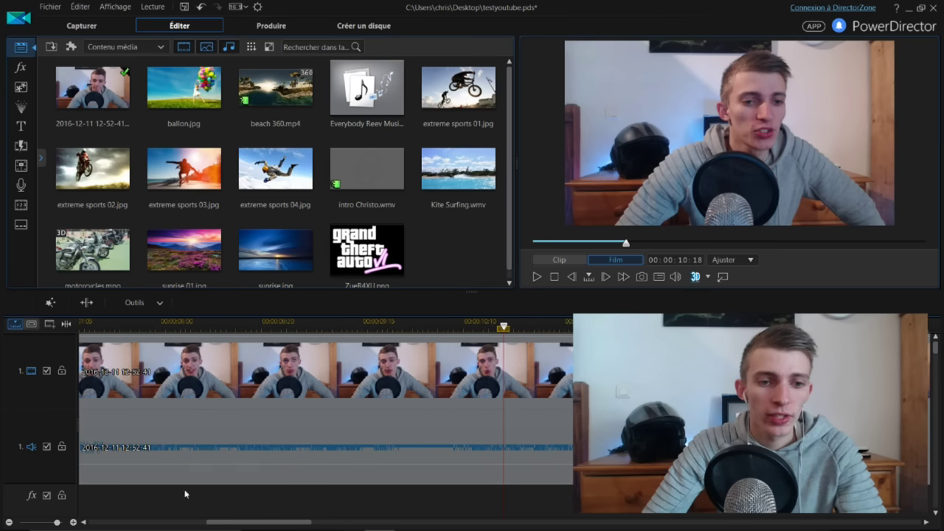
scroll(235, 450, "up", 3)
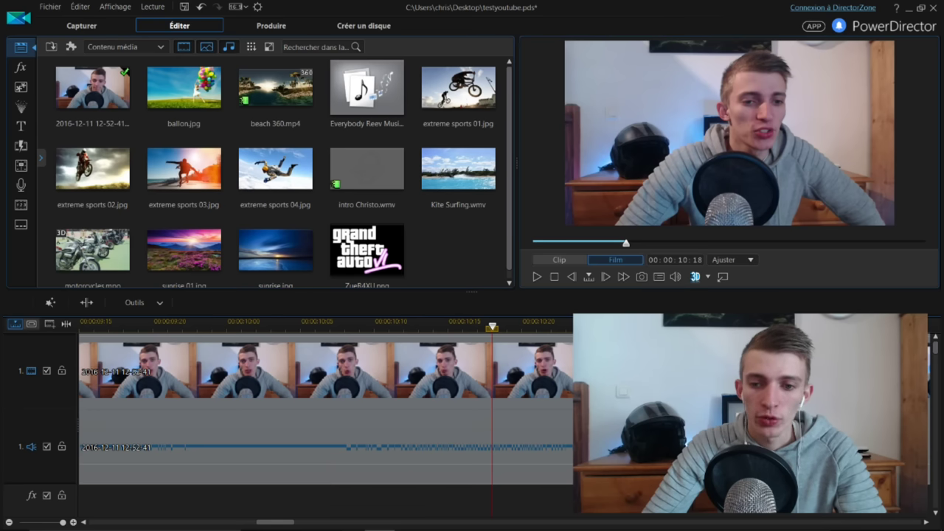
scroll(422, 432, "down", 5)
scroll(370, 452, "down", 2)
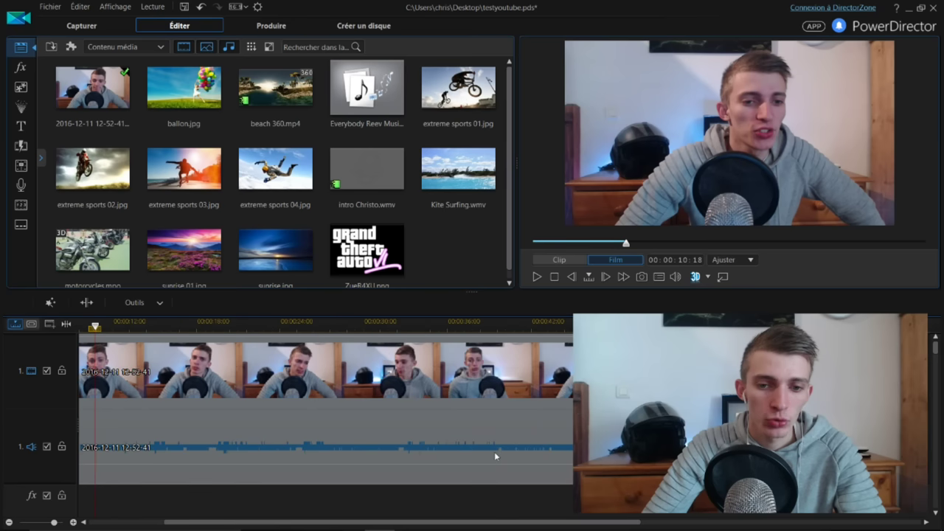
Step: Raise the volume line of the 2016-12-11 clip's audio to a gain of about +9.1 dB
left_click(371, 446)
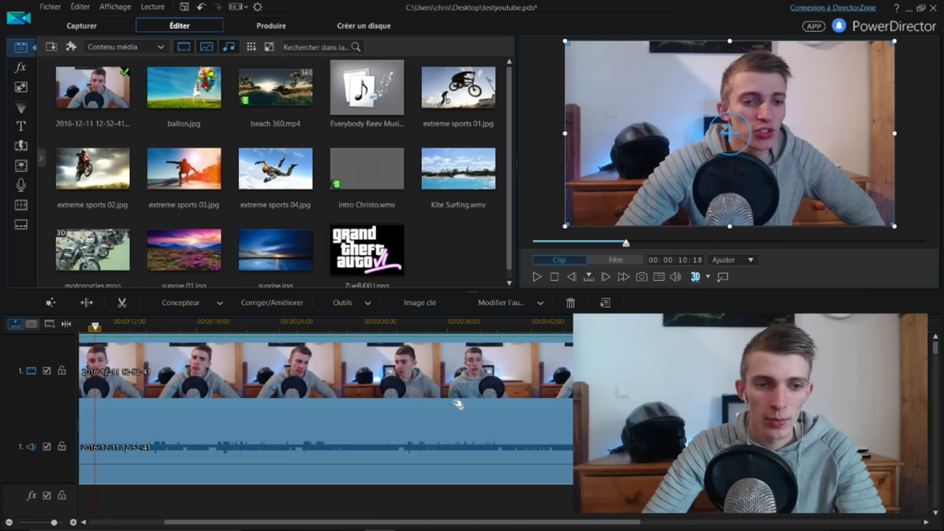
left_click_drag(203, 522, 127, 522)
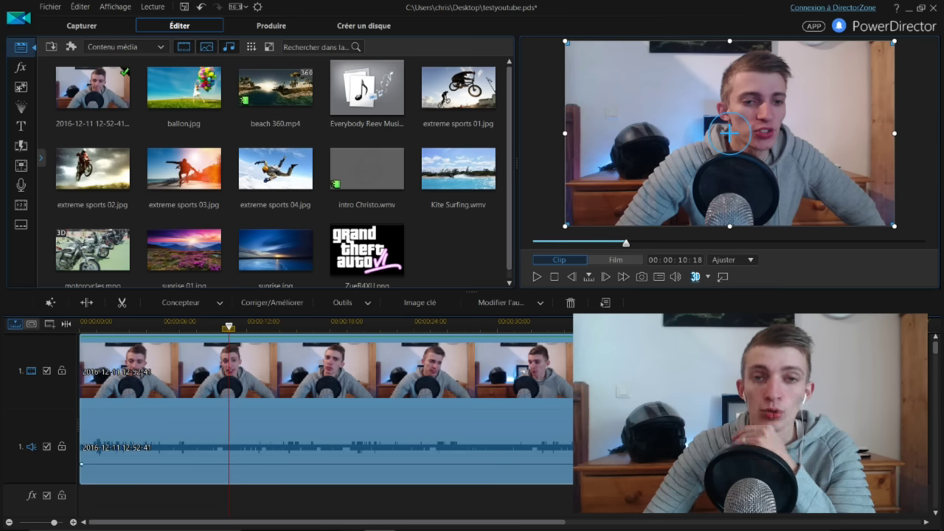
left_click_drag(354, 463, 354, 448)
left_click_drag(82, 463, 90, 432)
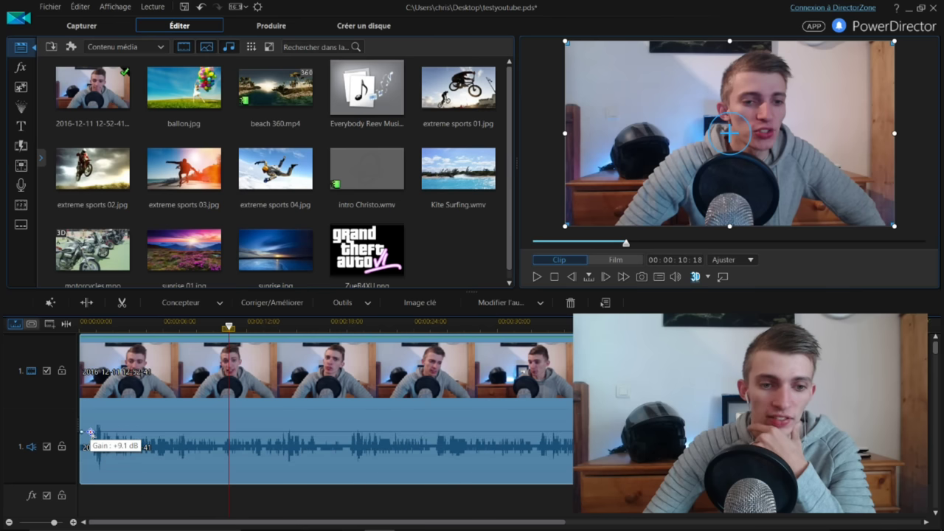
Step: Play the film from 00:00:01:01 to check the sound, and raise the 2016-12-11 clip's audio volume line slightly further
left_click(94, 322)
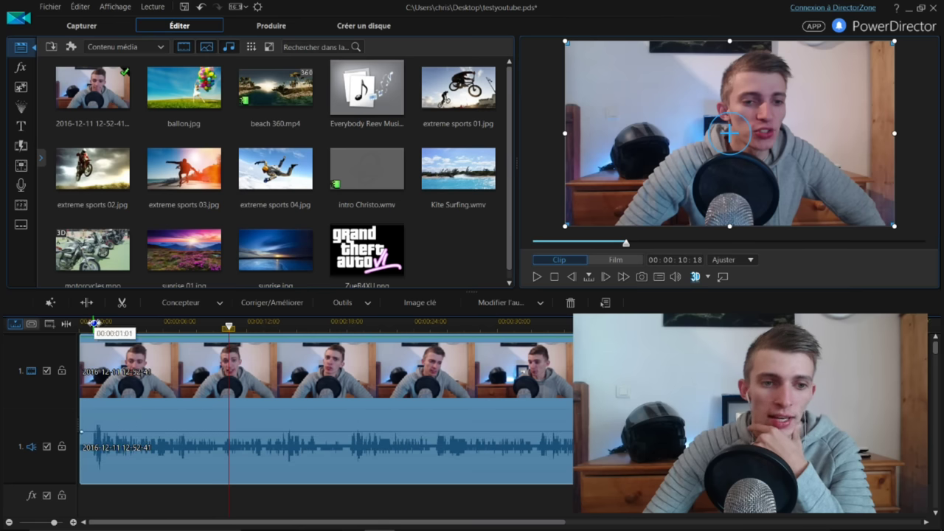
key("space")
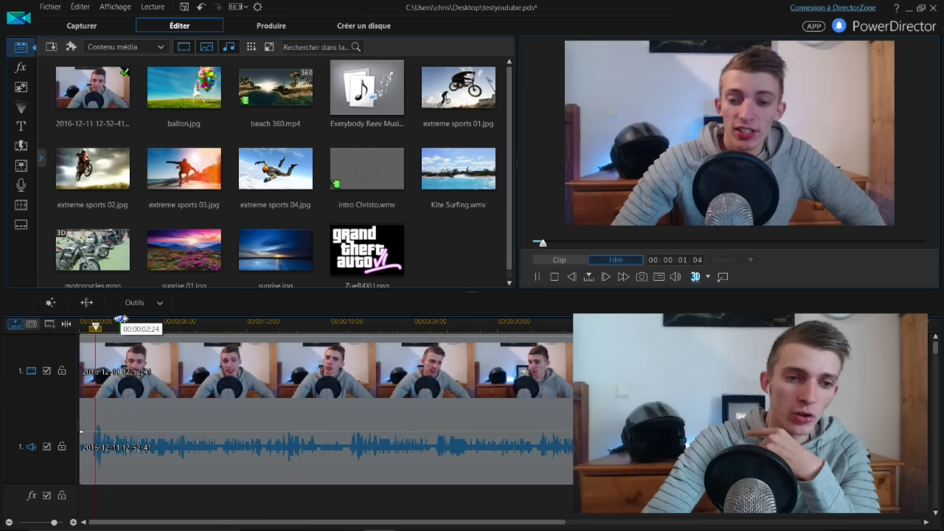
left_click(616, 258)
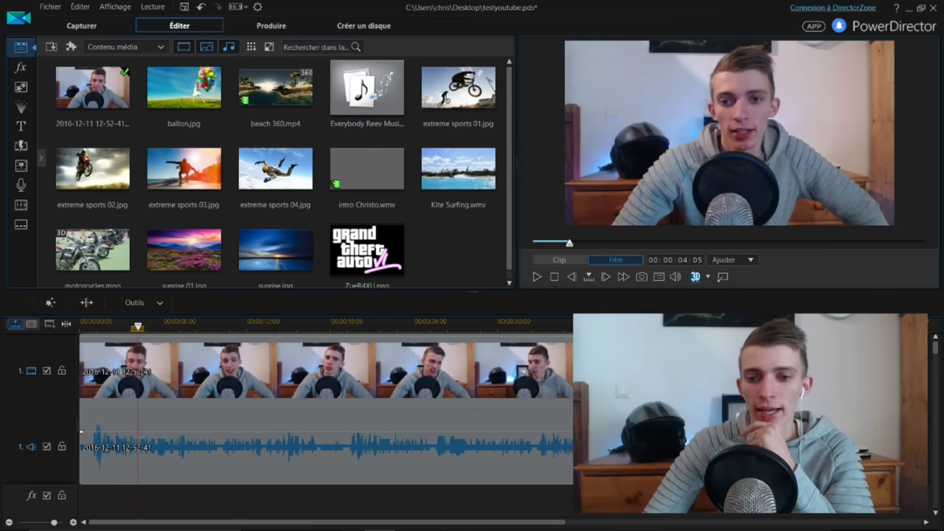
left_click(325, 443)
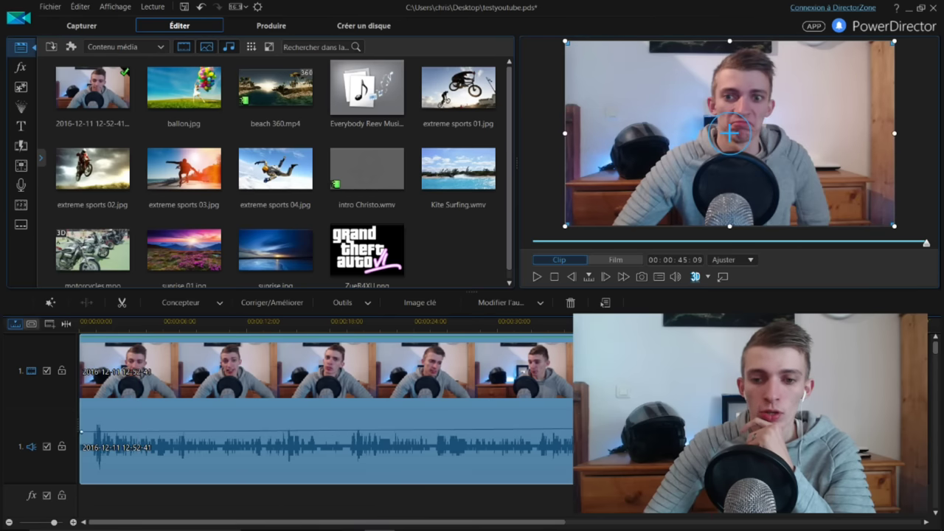
left_click_drag(82, 433, 83, 427)
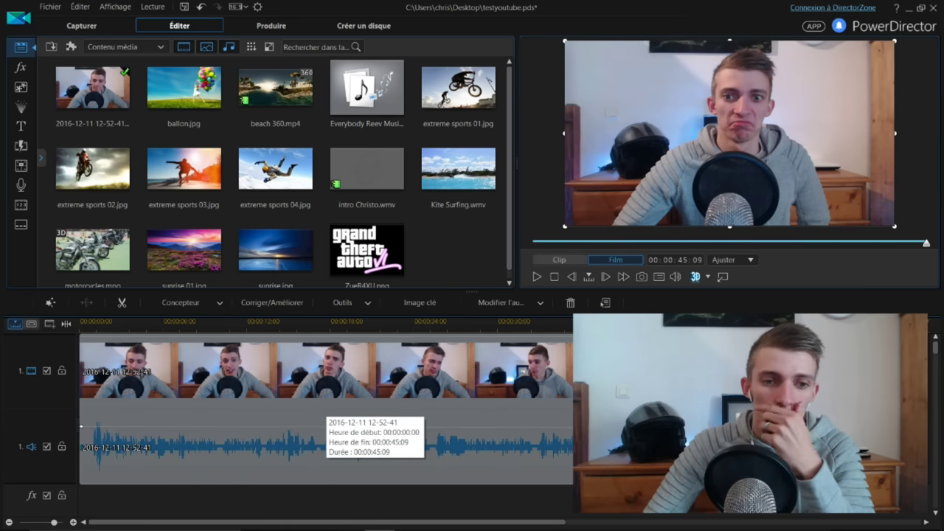
Step: Play the film from near the start to 00:00:04:20 and insert ZueR4XU.png there on video track 2
left_click_drag(210, 325, 87, 325)
key("space")
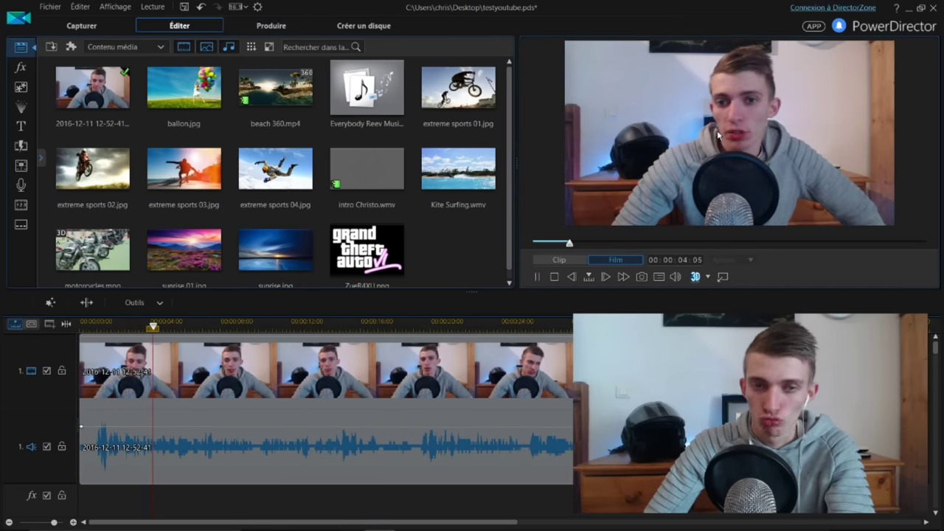
key("space")
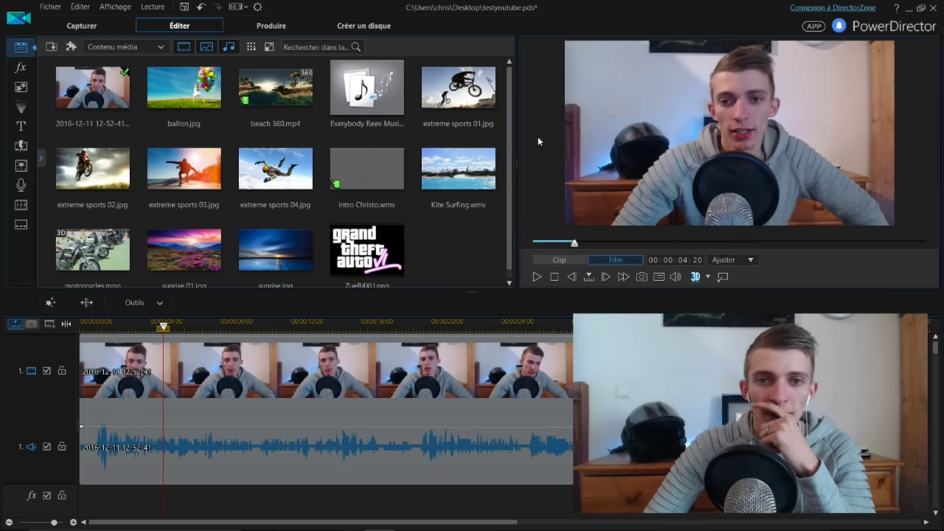
scroll(502, 177, "down", 1)
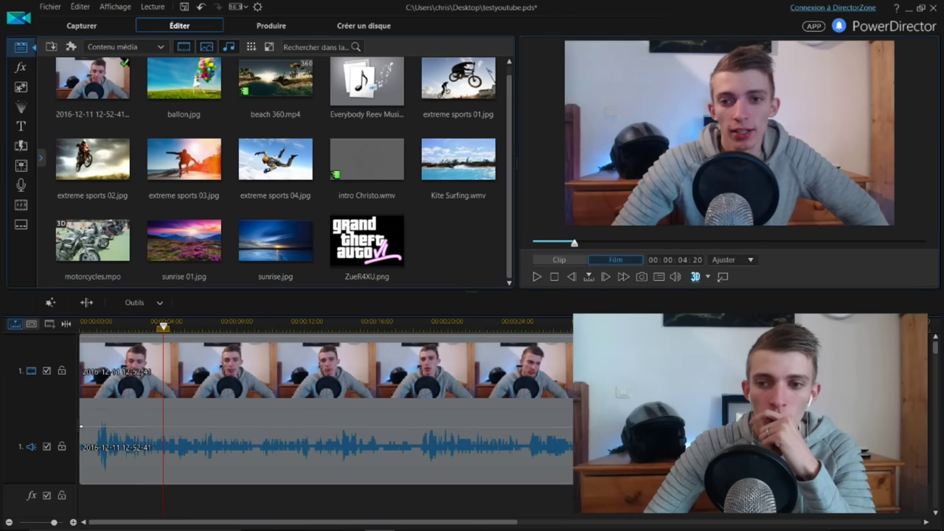
left_click_drag(937, 351, 937, 357)
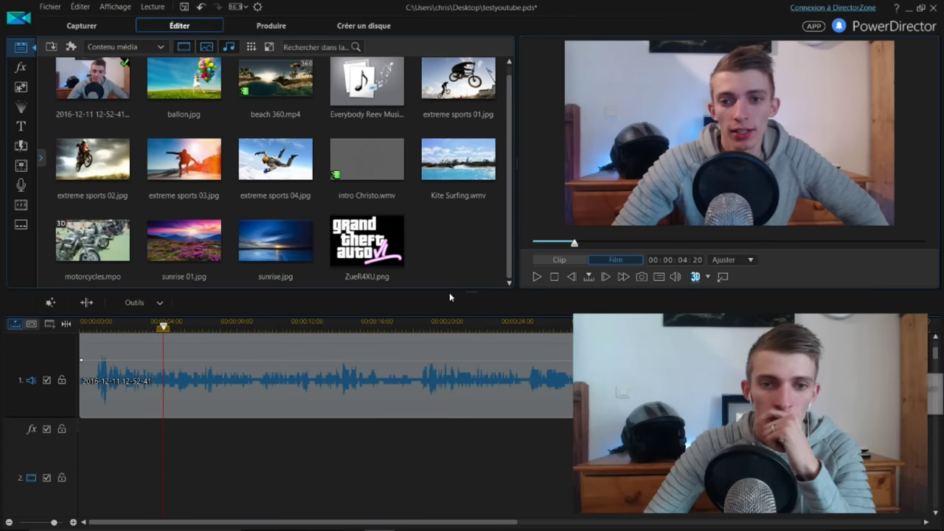
left_click_drag(392, 243, 165, 466)
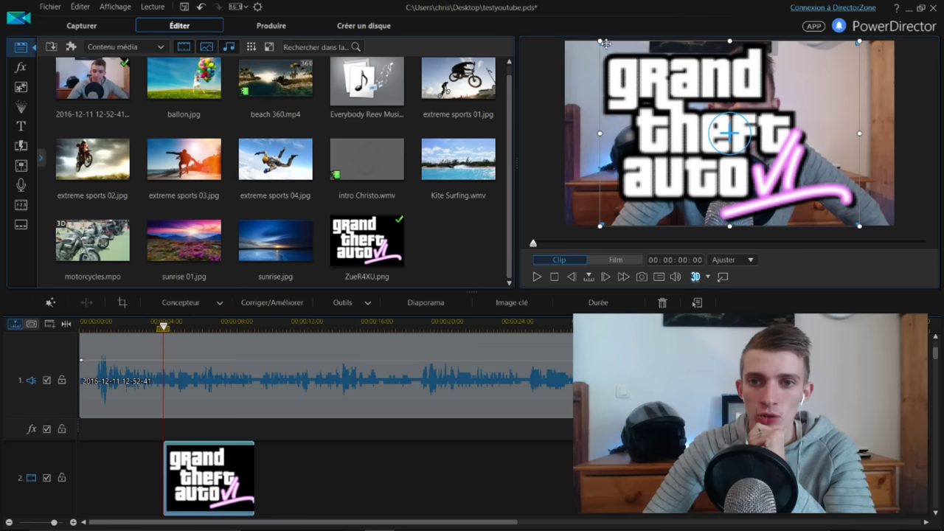
left_click(297, 373)
scroll(297, 373, "up", 1)
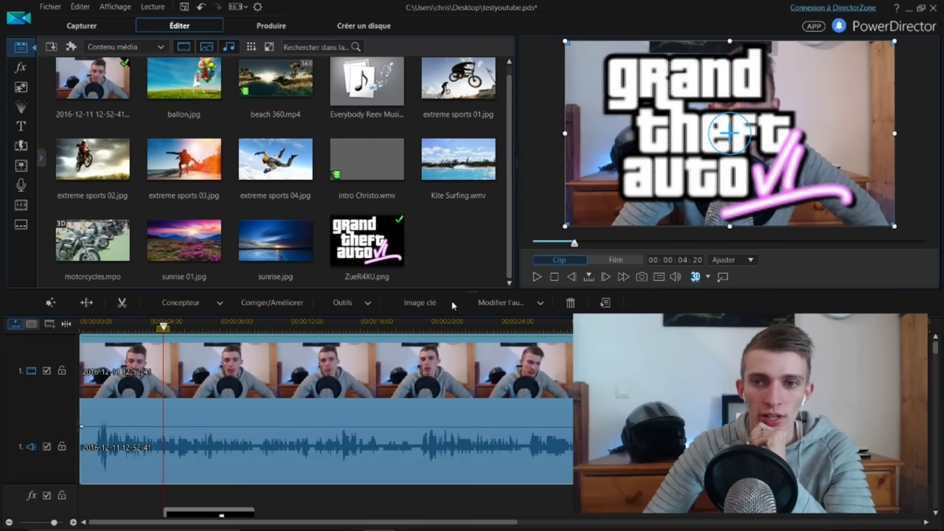
mouse_move(892, 224)
left_mouse_down()
mouse_move(778, 159)
mouse_move(875, 227)
left_mouse_up()
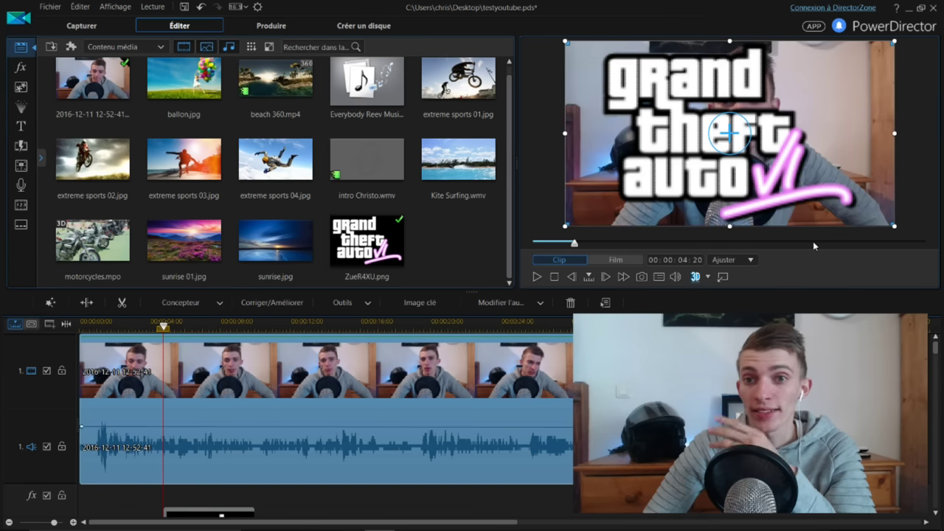
scroll(934, 347, "down", 2)
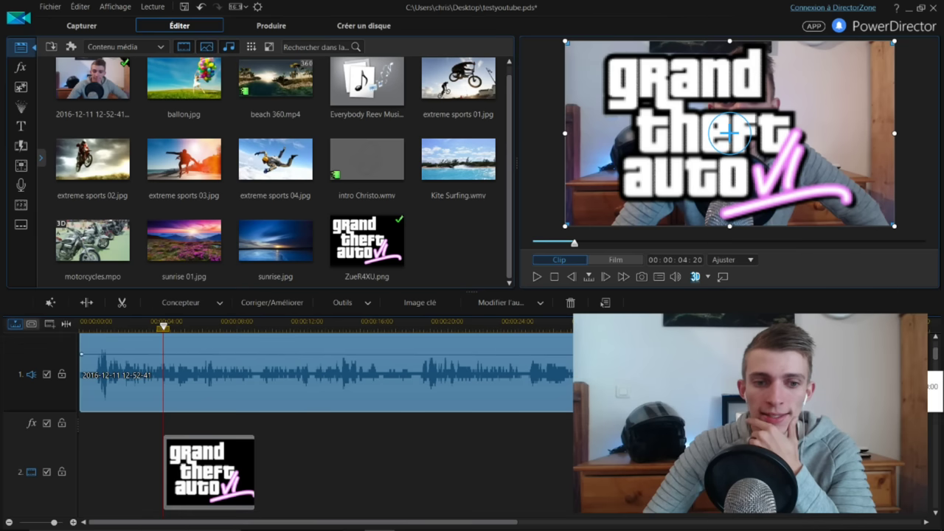
Step: Shrink the ZueR4XU.png overlay to about a third of its size and place it in the upper-left corner of the video frame
left_click(181, 471)
scroll(183, 476, "down", 2)
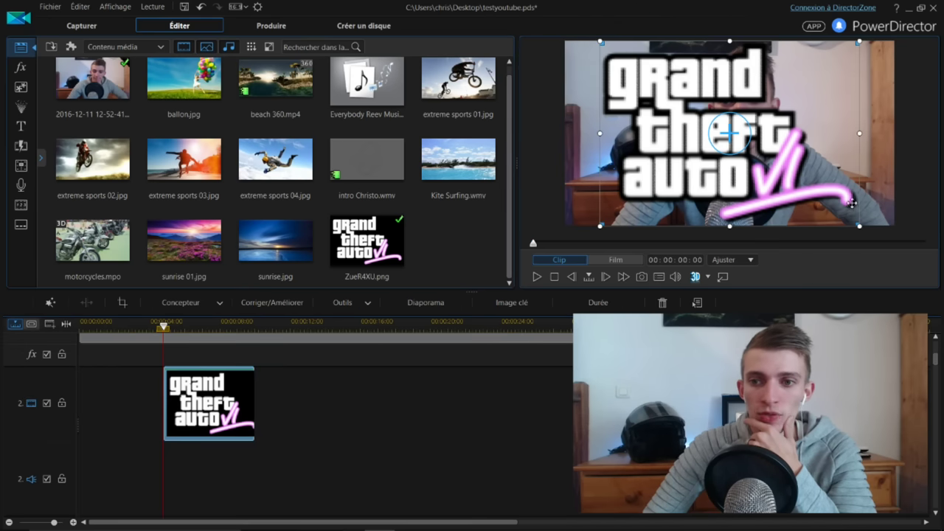
left_click_drag(859, 226, 678, 97)
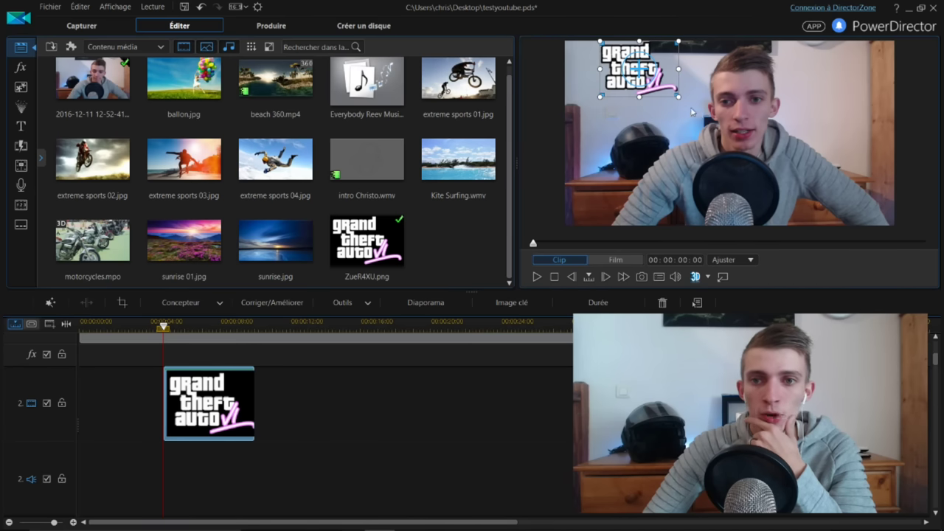
left_click_drag(667, 85, 642, 93)
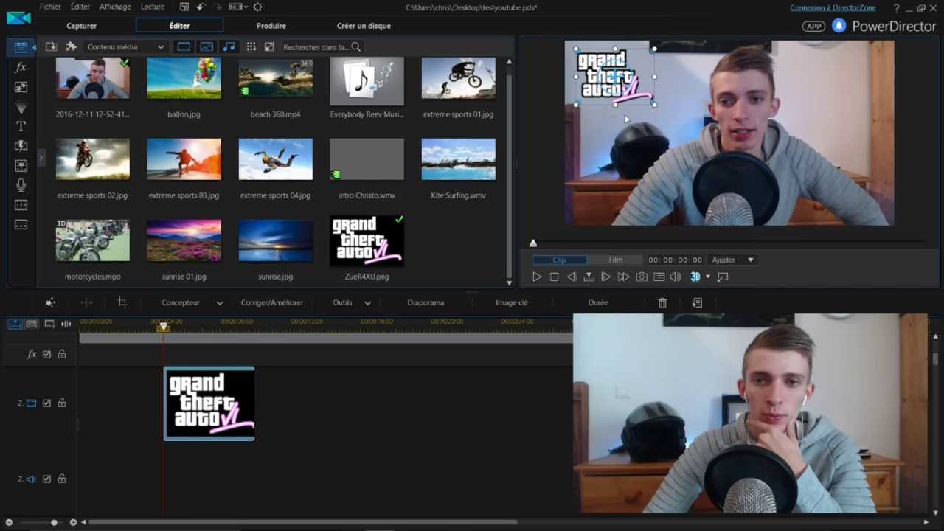
Step: Play the film from about 00:00:04 to 00:00:10:13 to check how the logo overlay appears and disappears
left_click(347, 374)
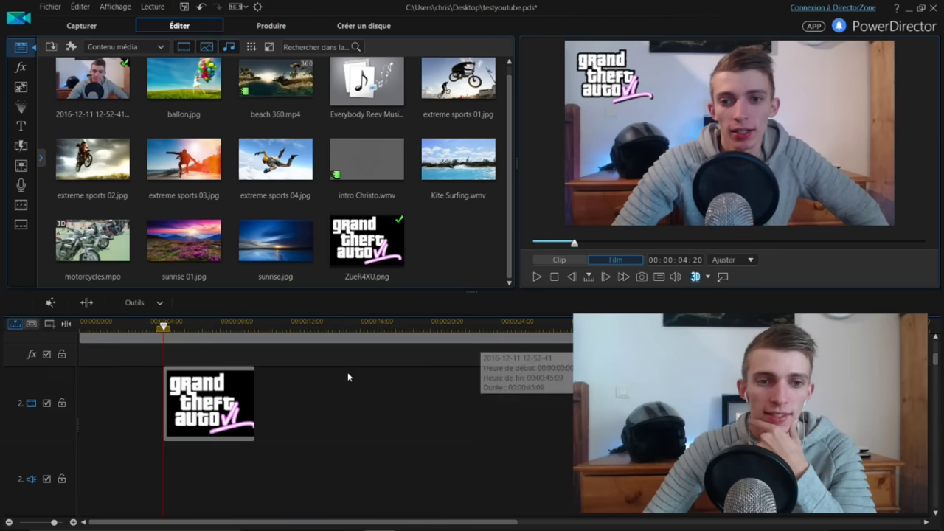
scroll(347, 376, "up", 2)
left_click(144, 324)
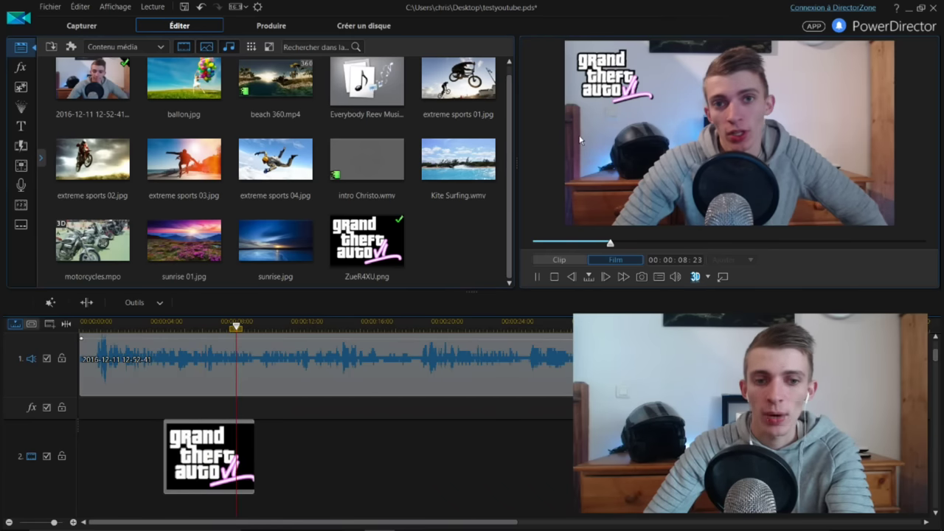
key("space")
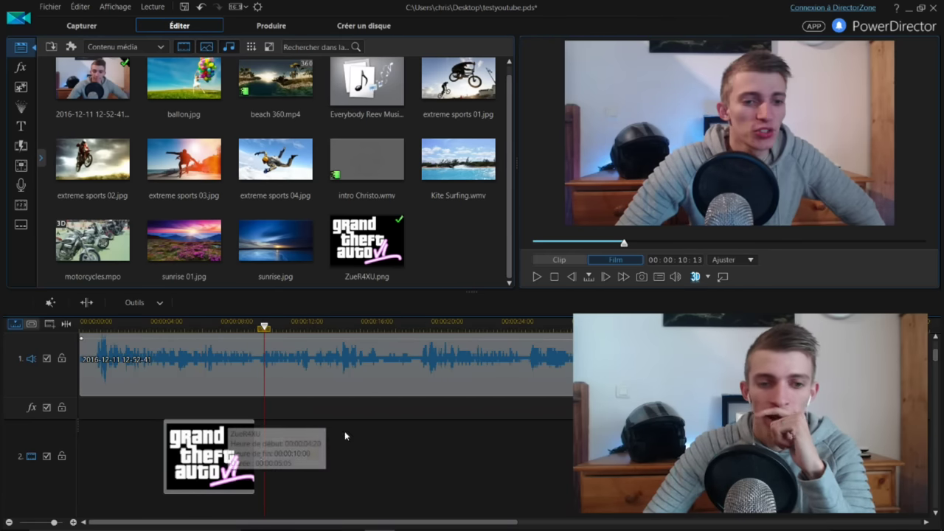
Step: Try different opacity levels on the ZueR4XU.png overlay on video track 2 and leave it at about half opacity
left_click(201, 472)
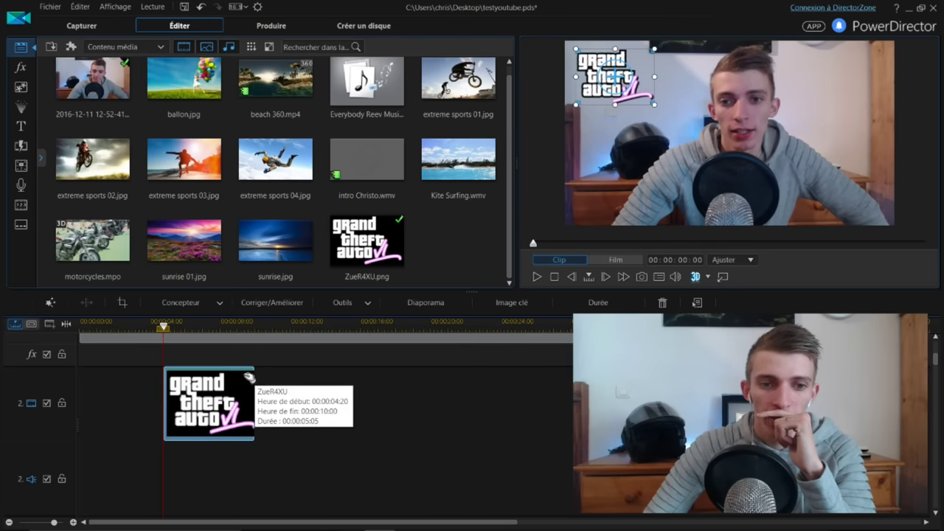
scroll(396, 386, "up", 2)
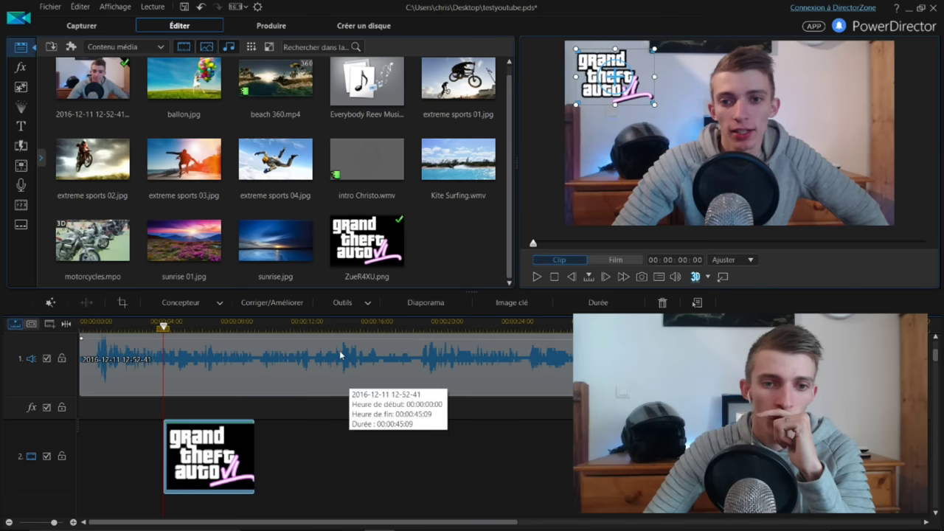
scroll(937, 359, "up", 3)
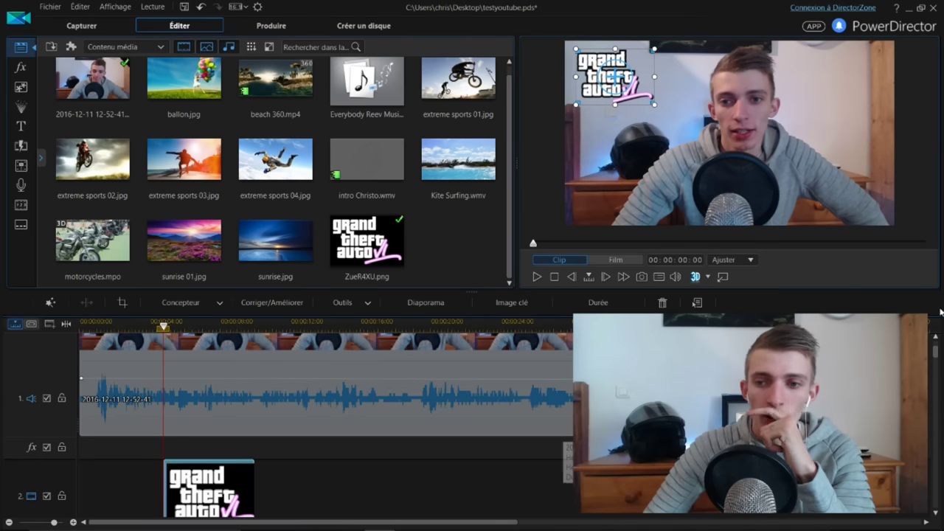
left_click(936, 335)
left_click_drag(941, 349, 941, 359)
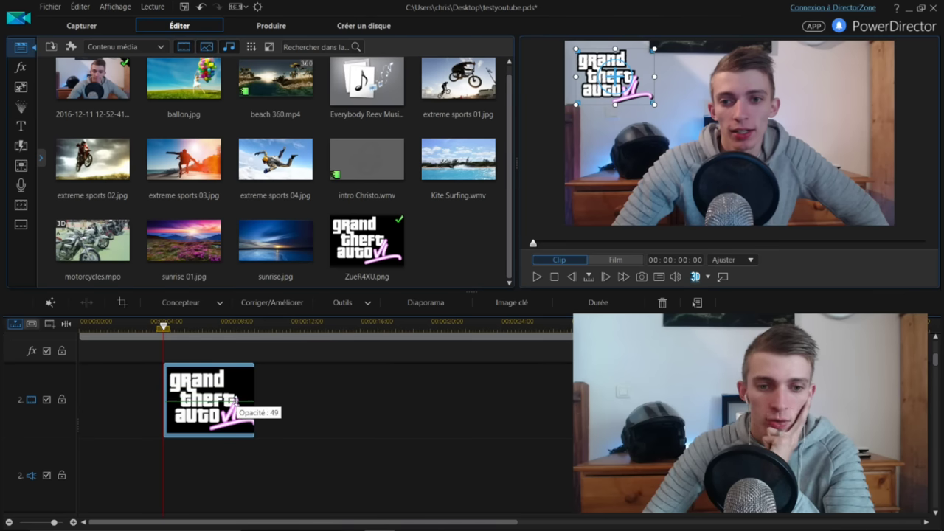
left_click_drag(234, 399, 235, 403)
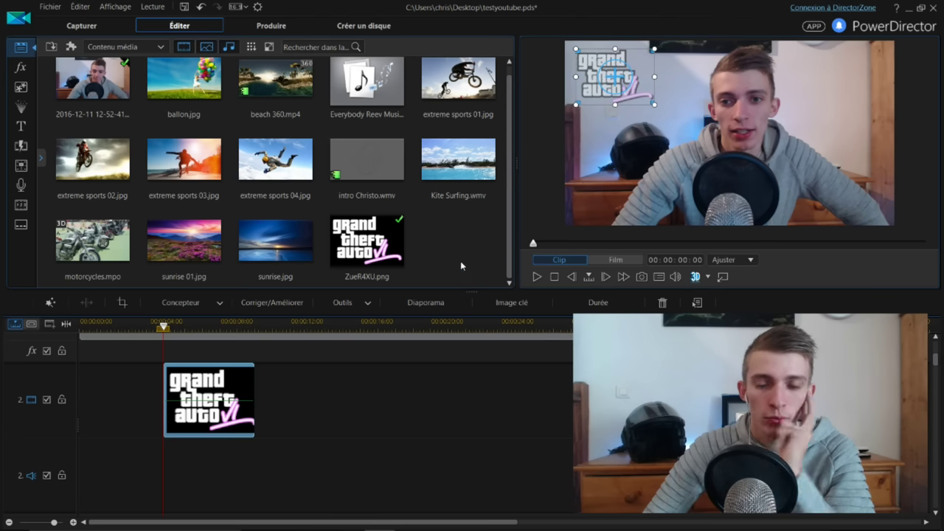
left_click_drag(222, 400, 216, 403)
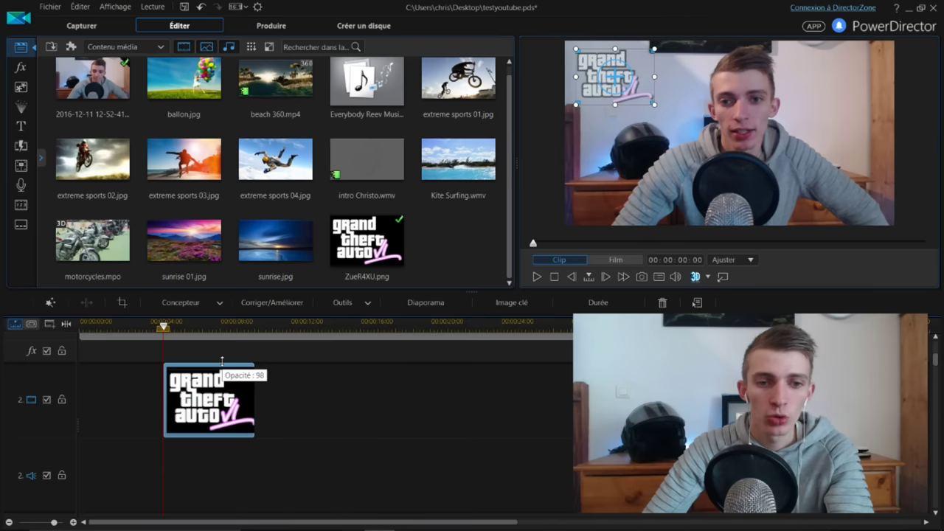
left_click_drag(222, 361, 224, 364)
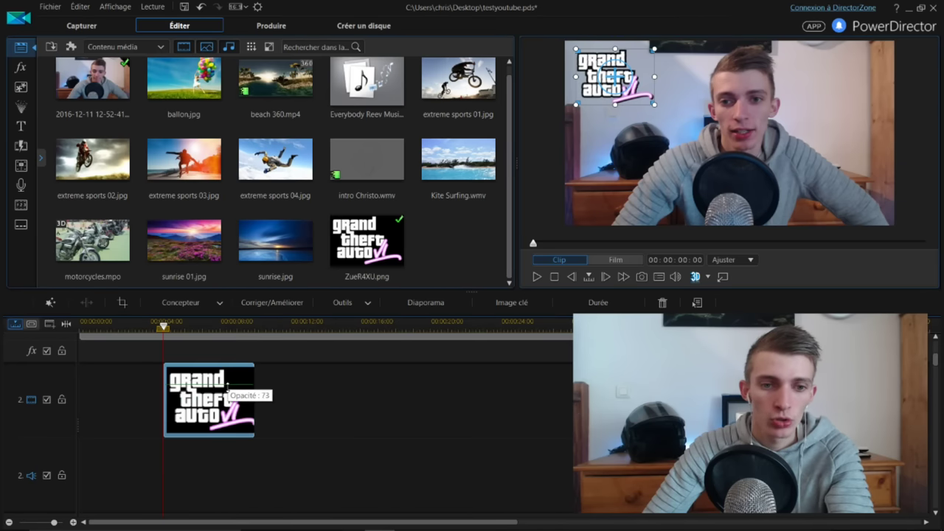
left_click_drag(225, 397, 225, 399)
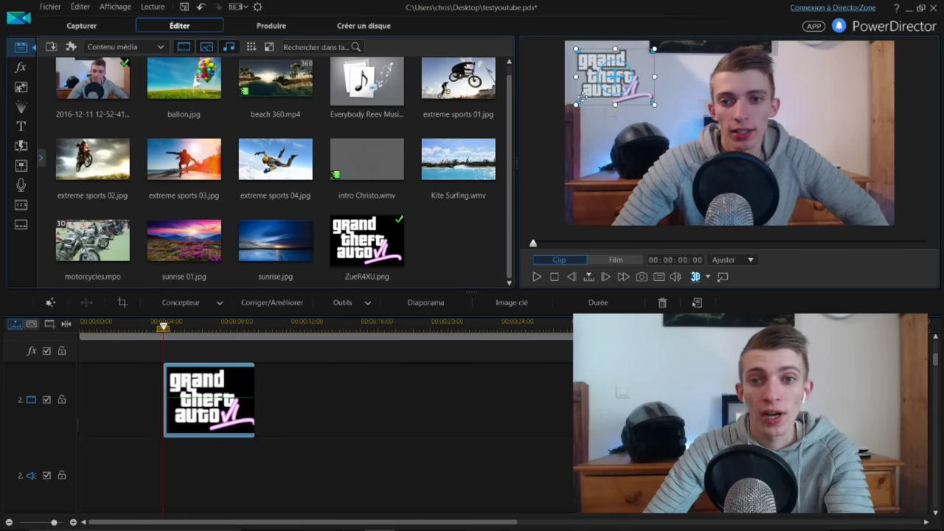
Step: Play the film to 00:00:11:04 and return to 00:00:06:17 to check the semi-transparent logo overlay
key("space")
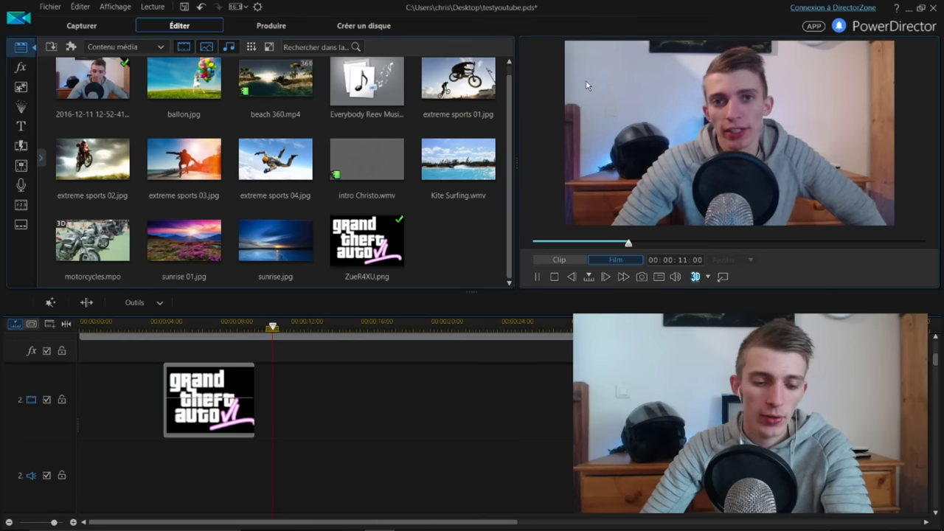
key("space")
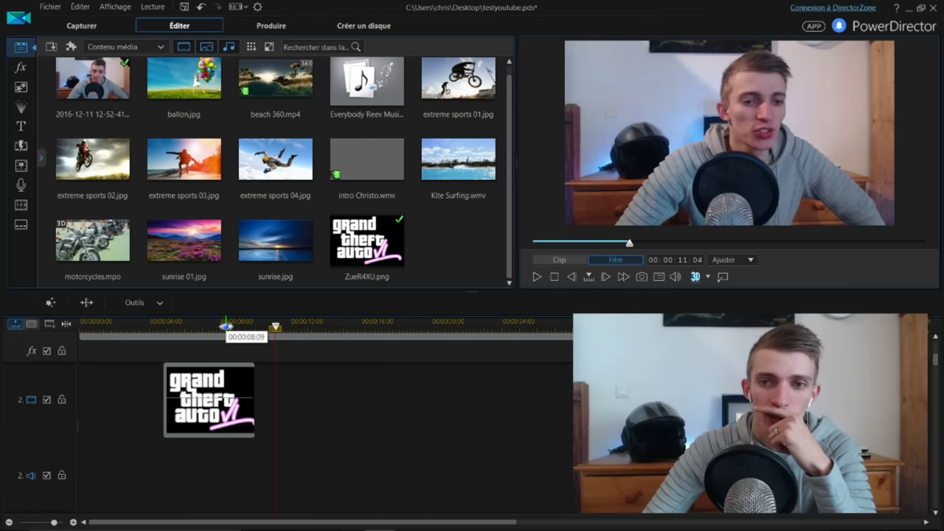
left_click(196, 330)
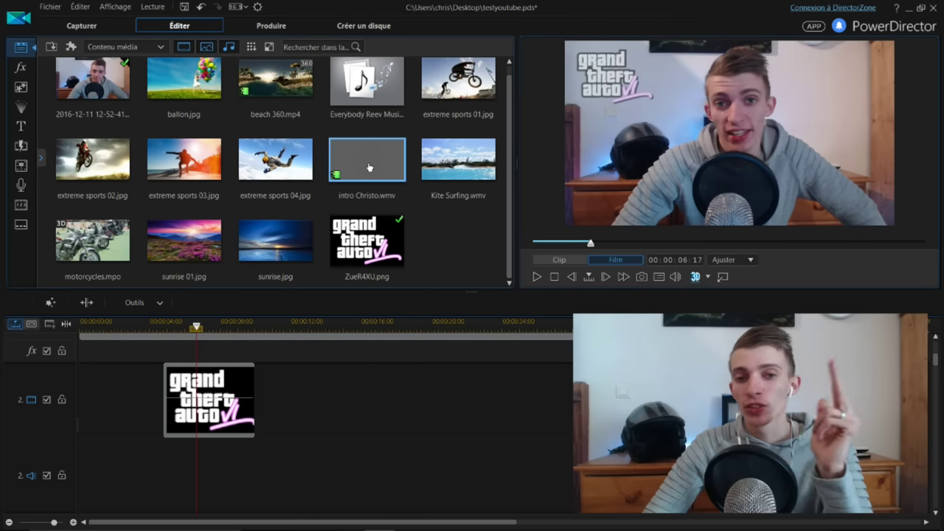
Step: Add the Everybody Reev music file to audio track 2, starting at the beginning of the timeline
scroll(442, 177, "up", 1)
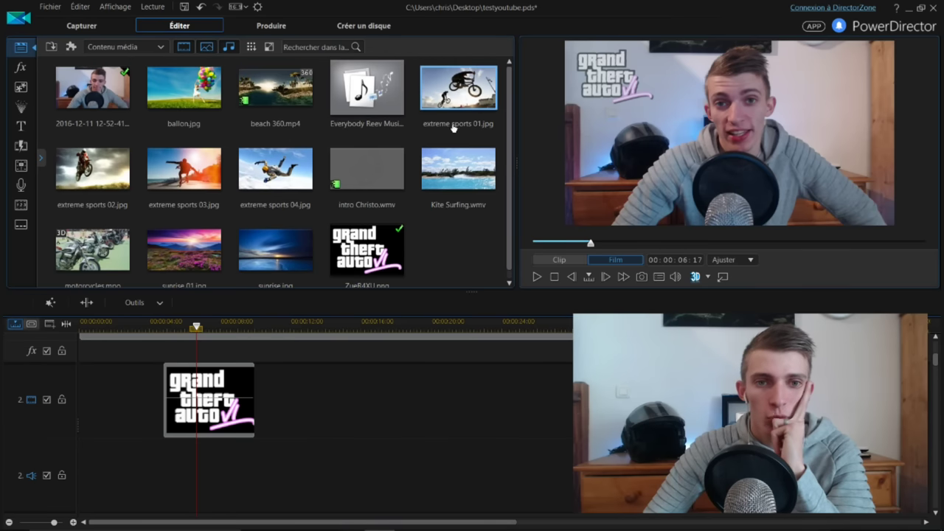
left_click_drag(377, 111, 198, 455)
left_click_drag(68, 469, 74, 468)
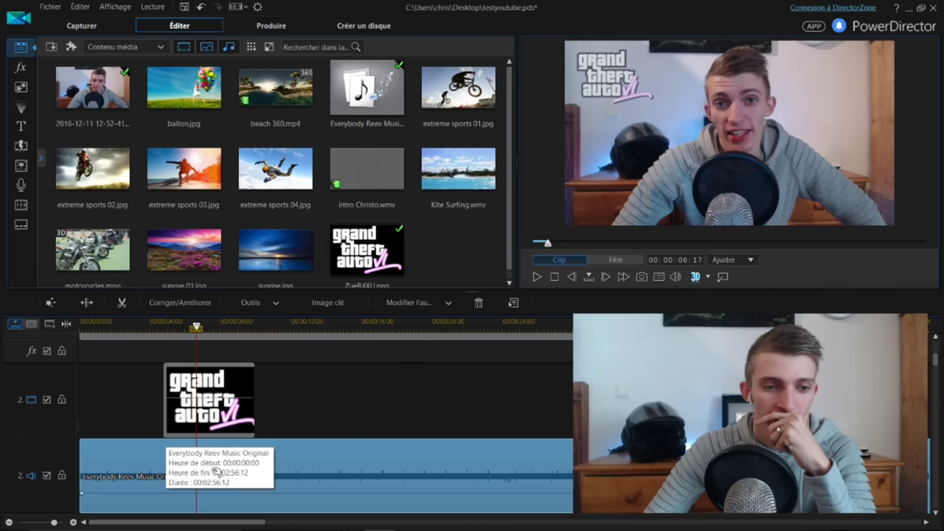
left_click_drag(935, 362, 935, 350)
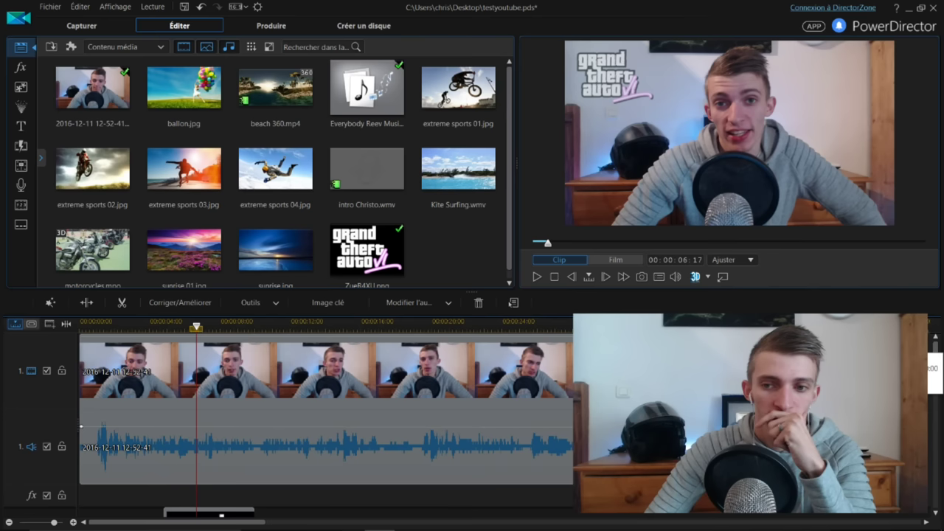
left_click_drag(936, 351, 939, 366)
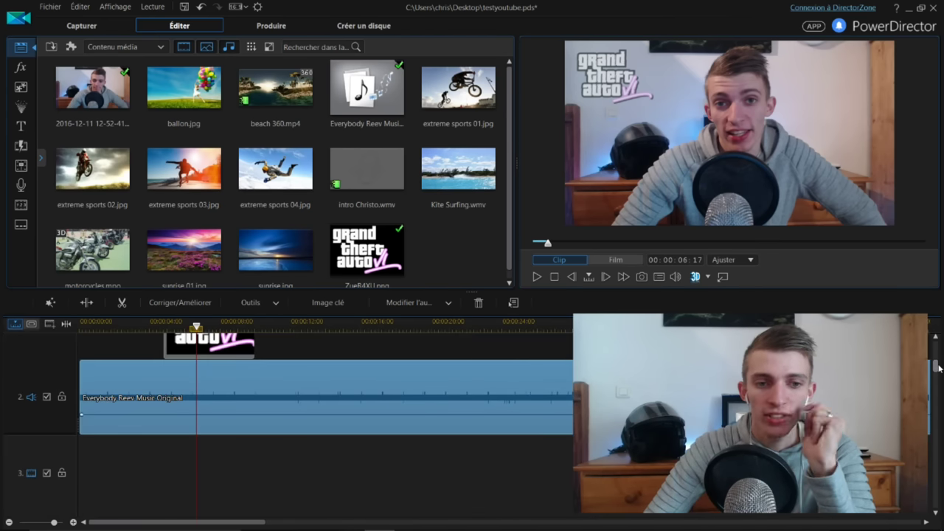
Step: Play the film from about 00:00:12 to 00:00:13:02 to check the background music under the voice
left_click(88, 324)
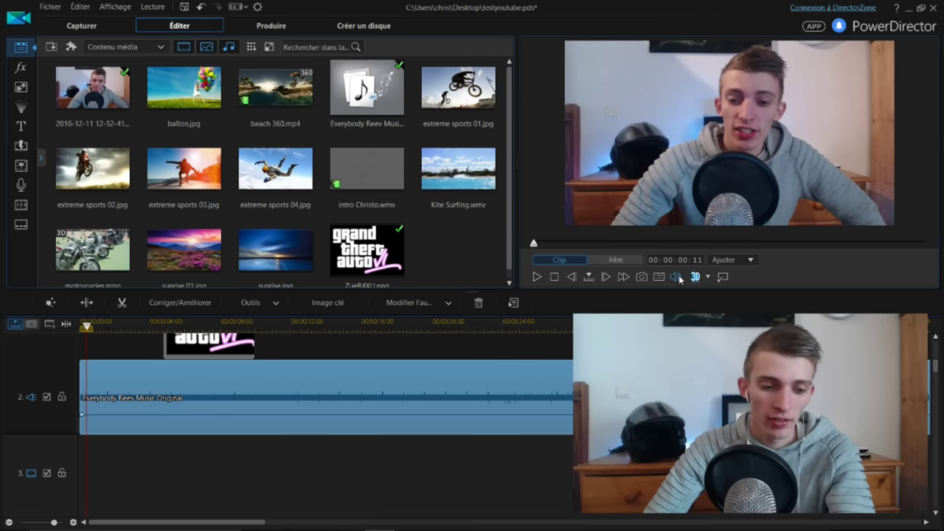
left_click(293, 360)
key("space")
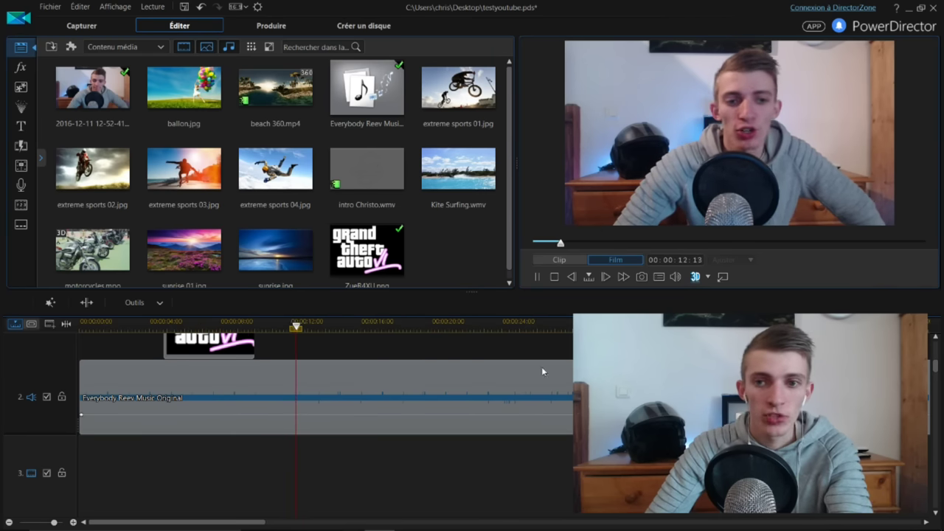
key("space")
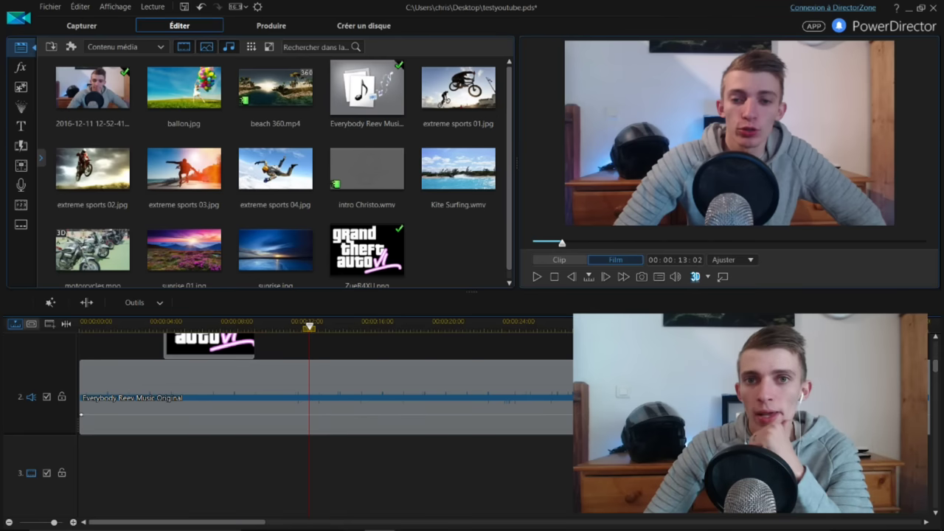
Step: Lower the Everybody Reev music's volume line at both its end and its start, to about -15.9 dB
left_click_drag(940, 366, 941, 371)
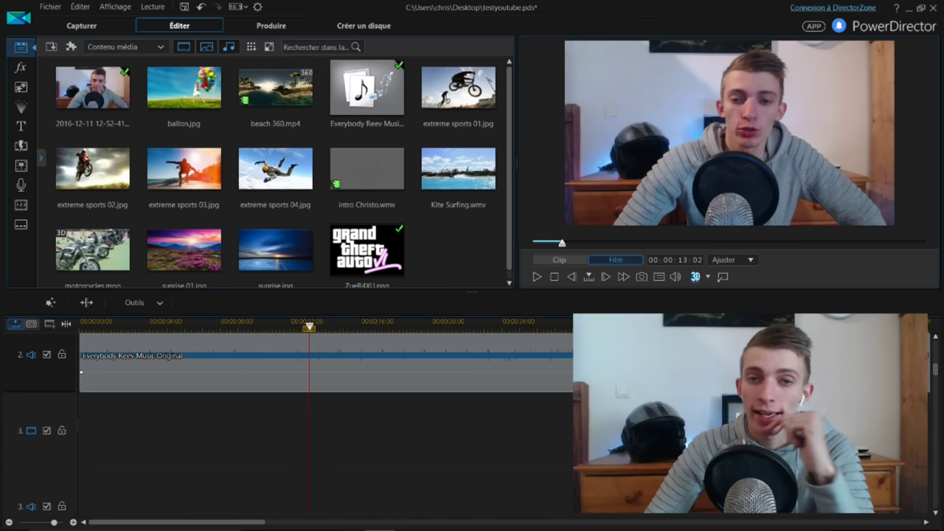
scroll(540, 428, "down", 4)
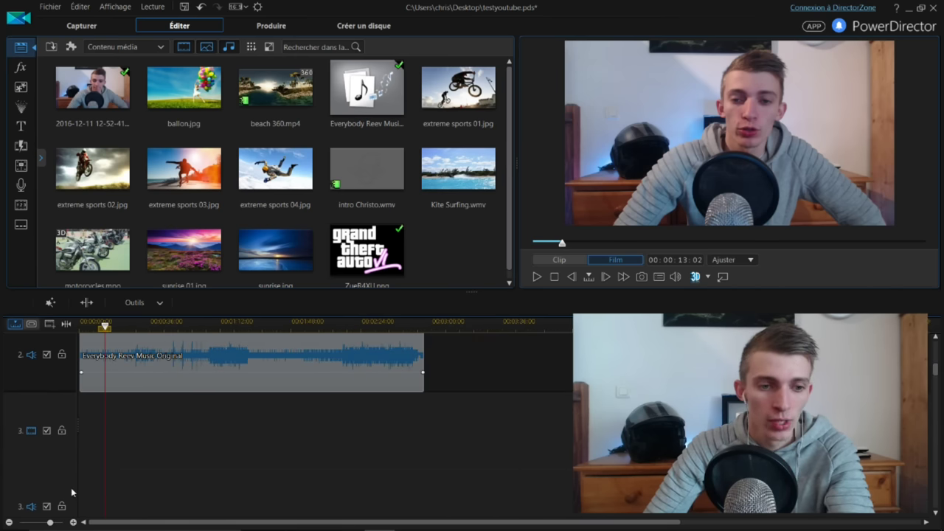
left_click_drag(49, 522, 49, 522)
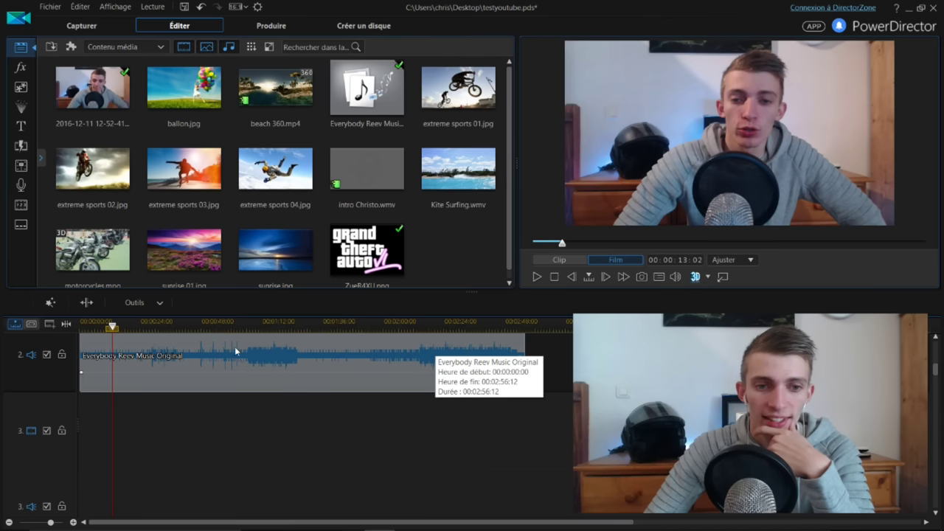
left_click(524, 373)
scroll(525, 370, "up", 1)
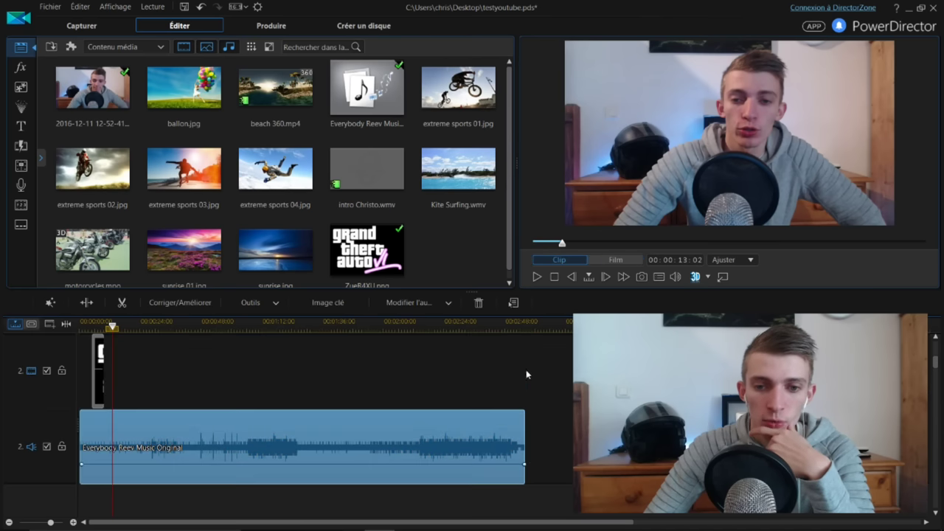
left_click_drag(524, 464, 526, 481)
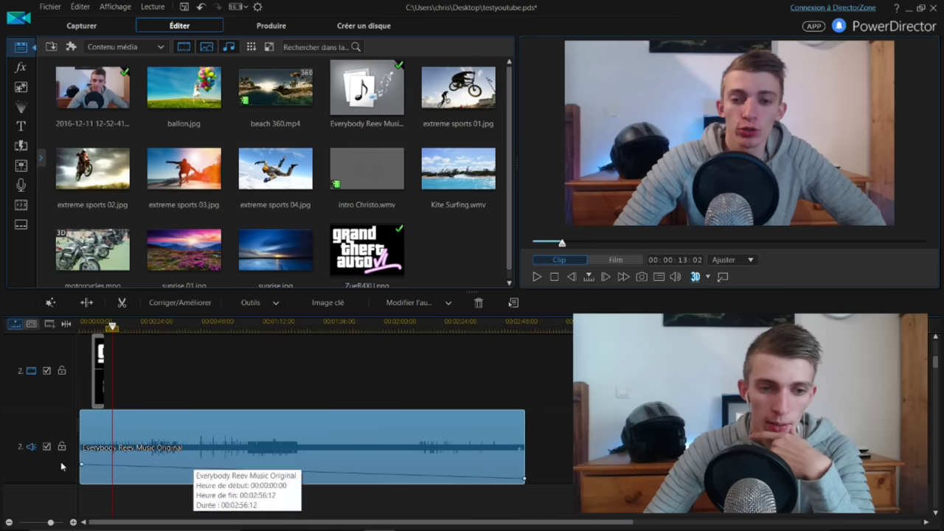
left_click_drag(81, 466, 80, 481)
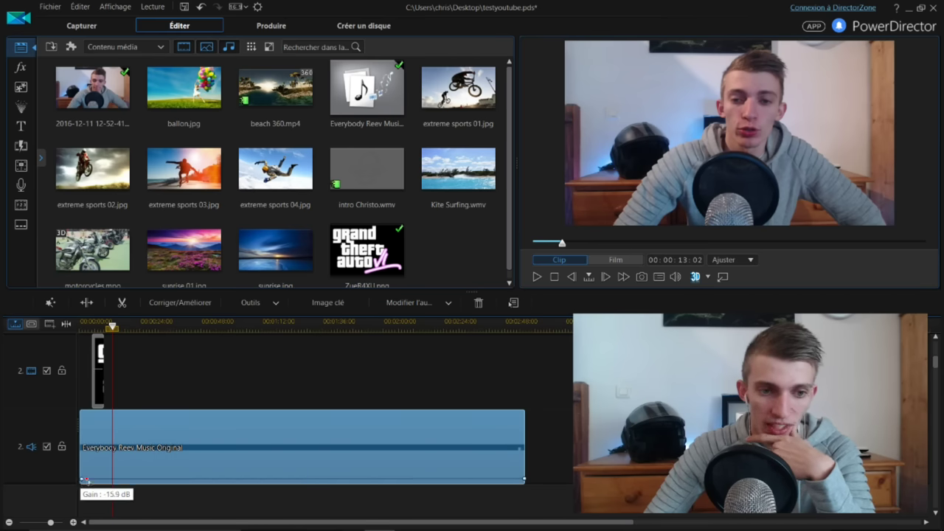
Step: Play the film from 00:00:01:10, skip ahead to about 00:00:22, and stop at 00:00:34:05 to check the music-to-voice balance
scroll(937, 369, "up", 3)
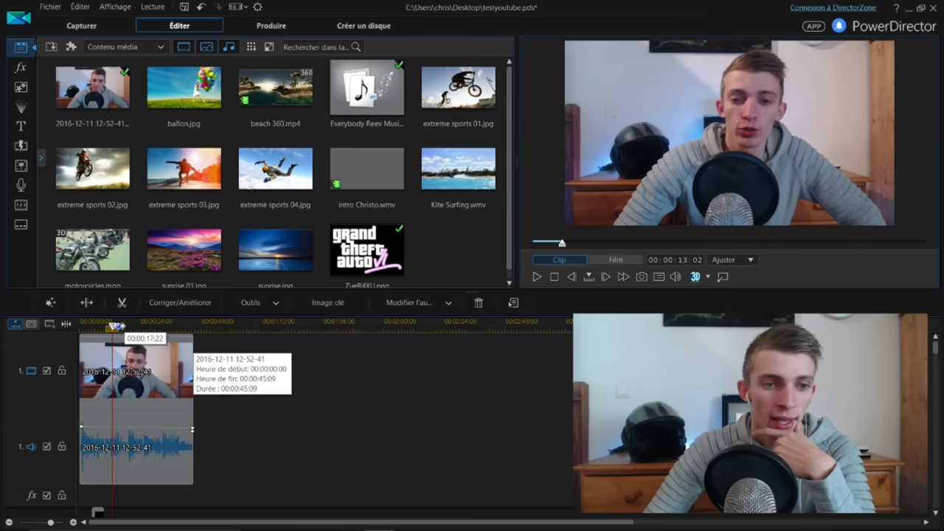
left_click(83, 325)
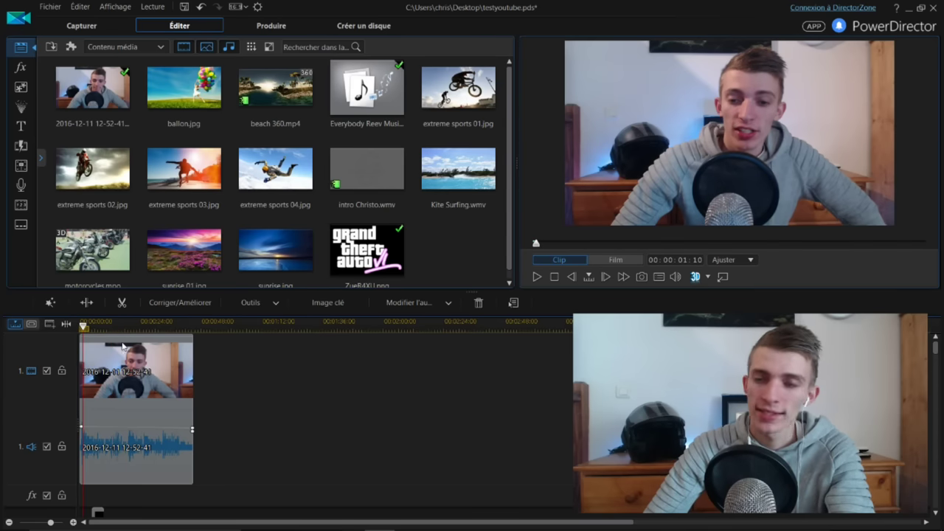
key("space")
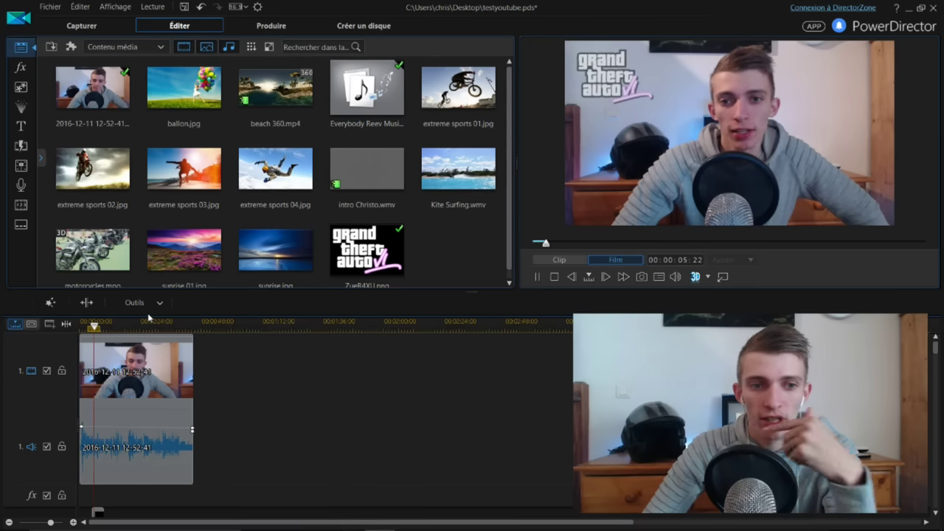
left_click(134, 324)
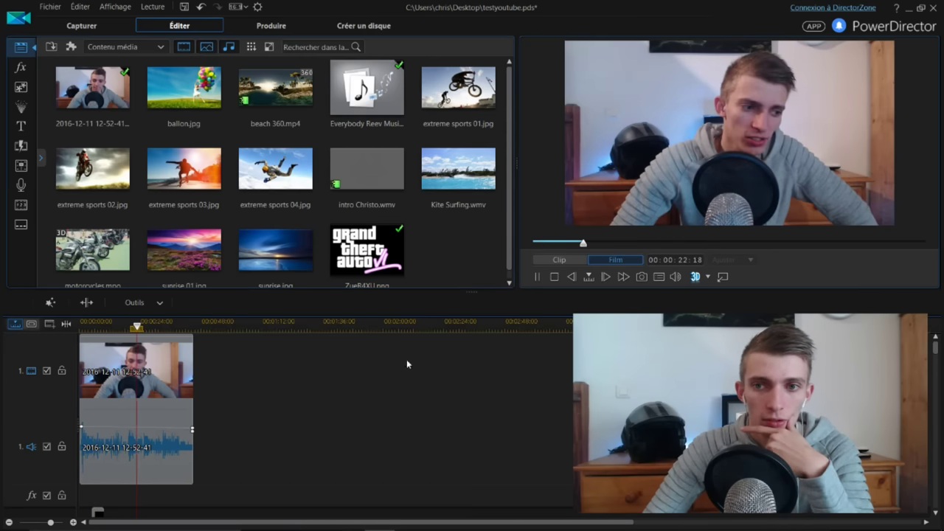
scroll(937, 352, "down", 3)
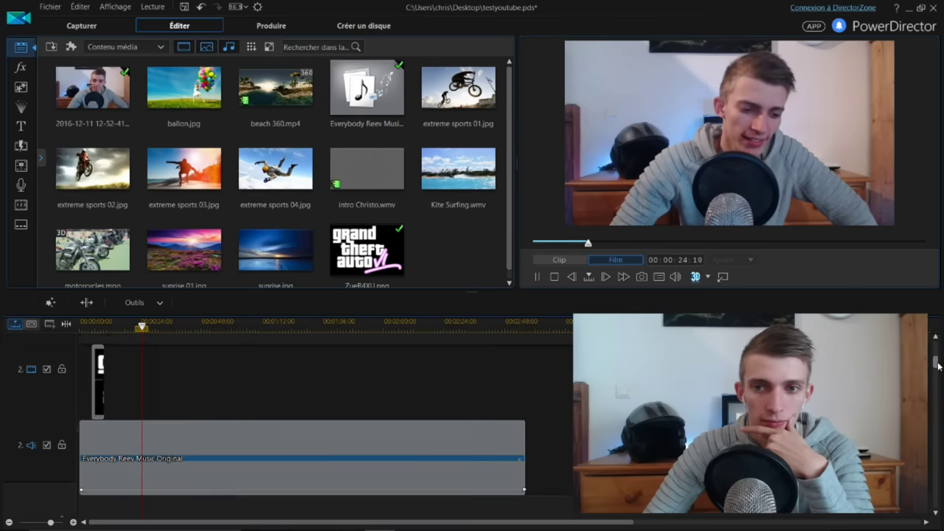
scroll(177, 420, "up", 1)
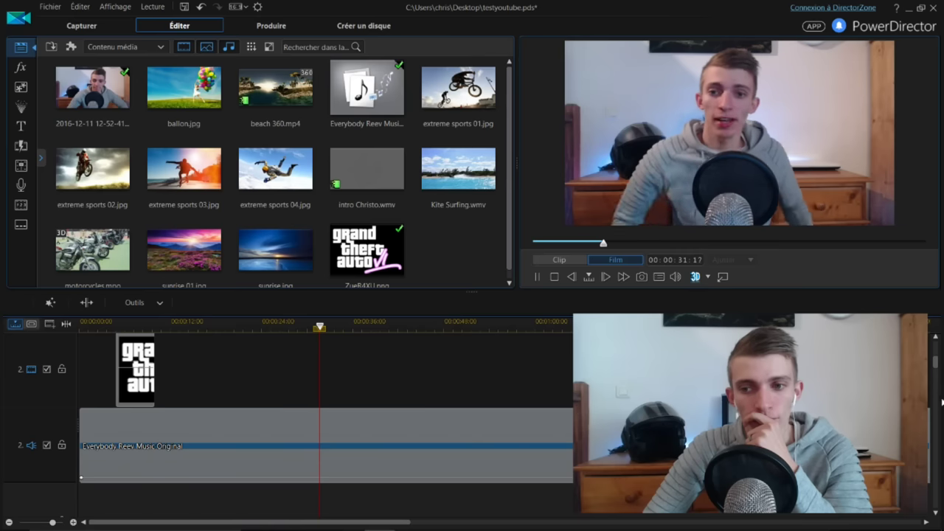
scroll(938, 365, "up", 2)
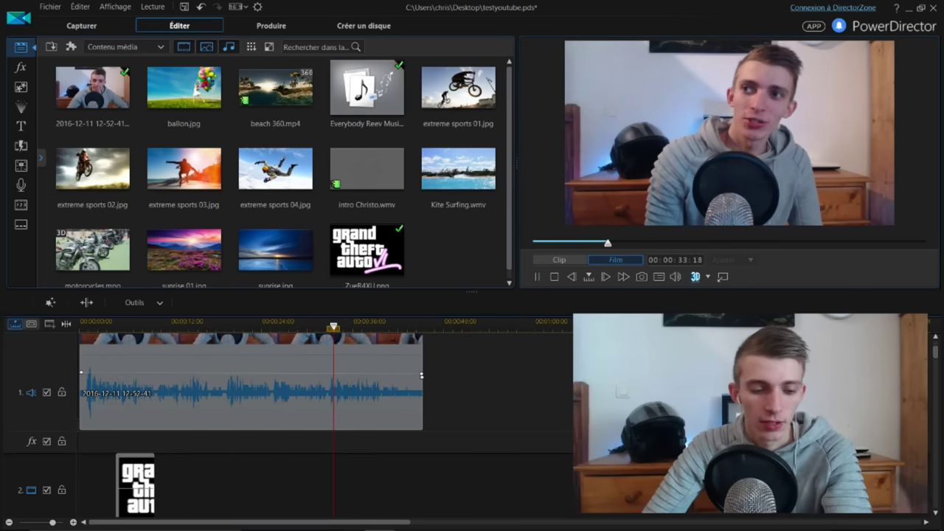
key("space")
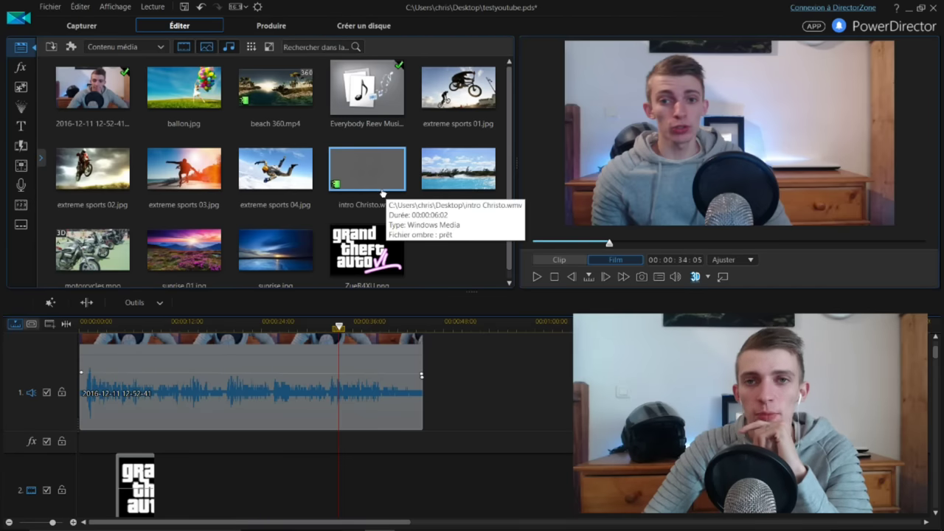
Step: Insert intro Christo.wmv on track 1 at about 00:00:53, leaving a gap after the 2016-12-11 clip, and play it to 00:00:58:11
left_click_drag(386, 194, 485, 353)
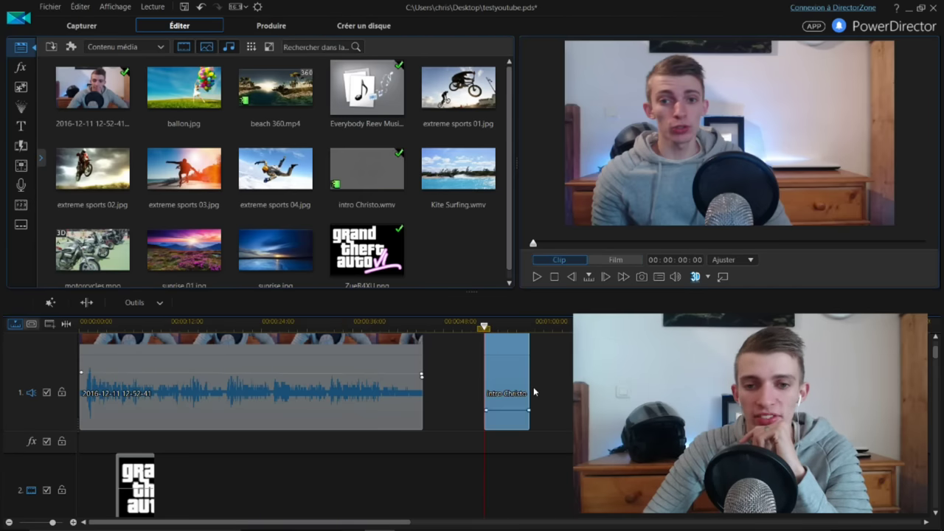
left_click(537, 278)
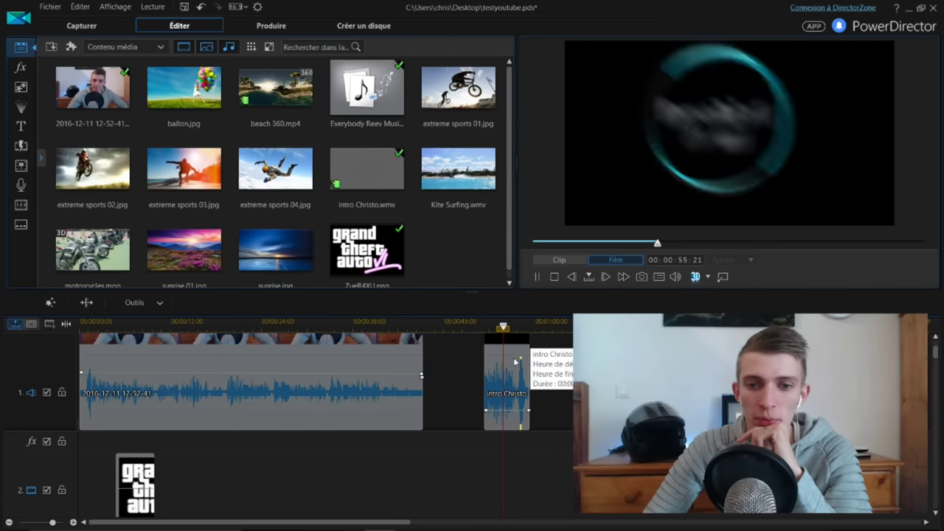
left_click(537, 277)
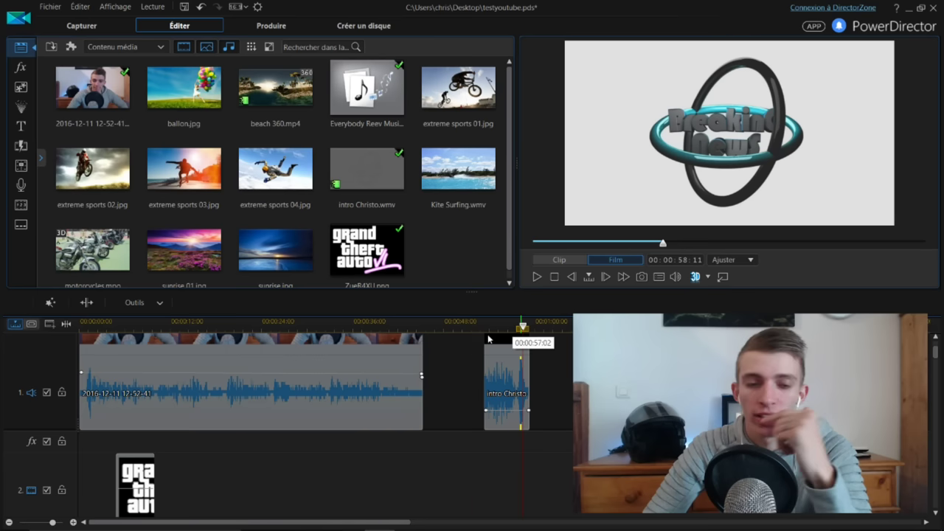
Step: Move the intro Christo clip to the start of track 1 and place the 2016-12-11 clip directly after it, at 00:00:06:02
left_click(286, 364)
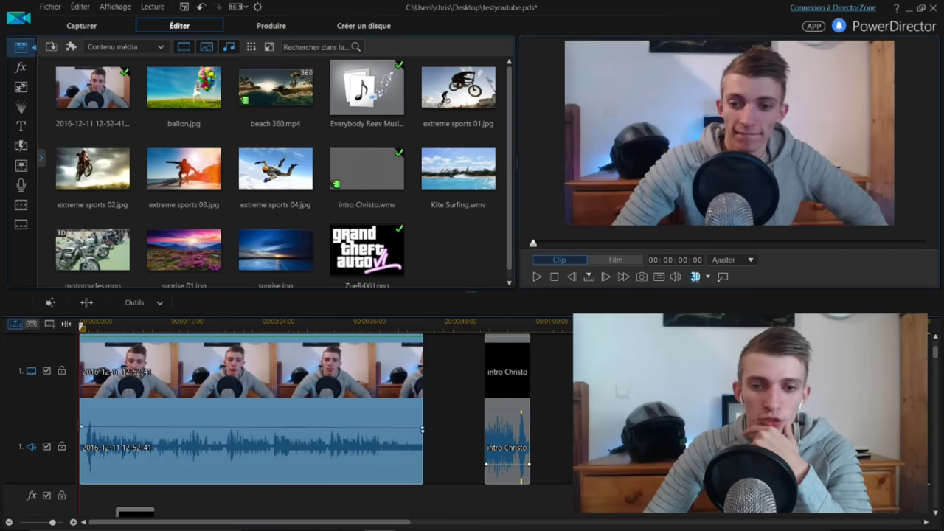
left_click_drag(522, 381, 91, 401)
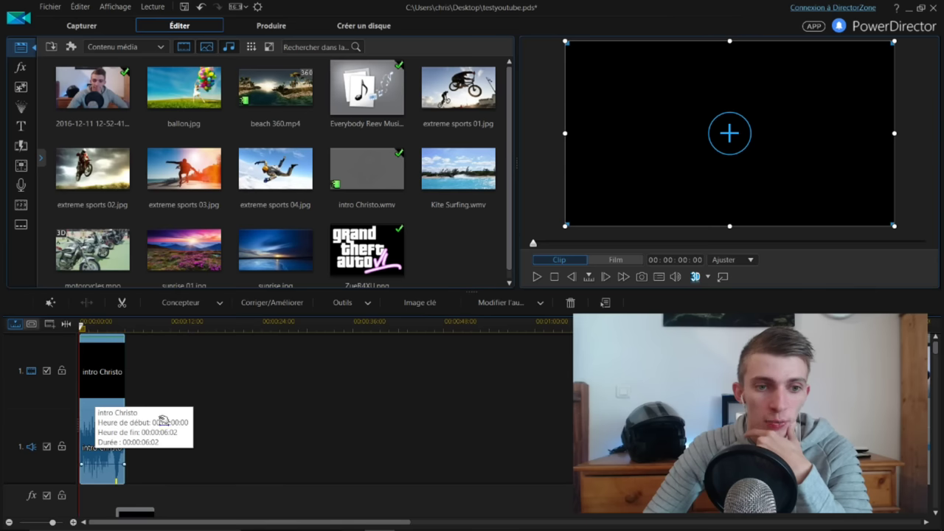
left_click_drag(612, 398, 206, 415)
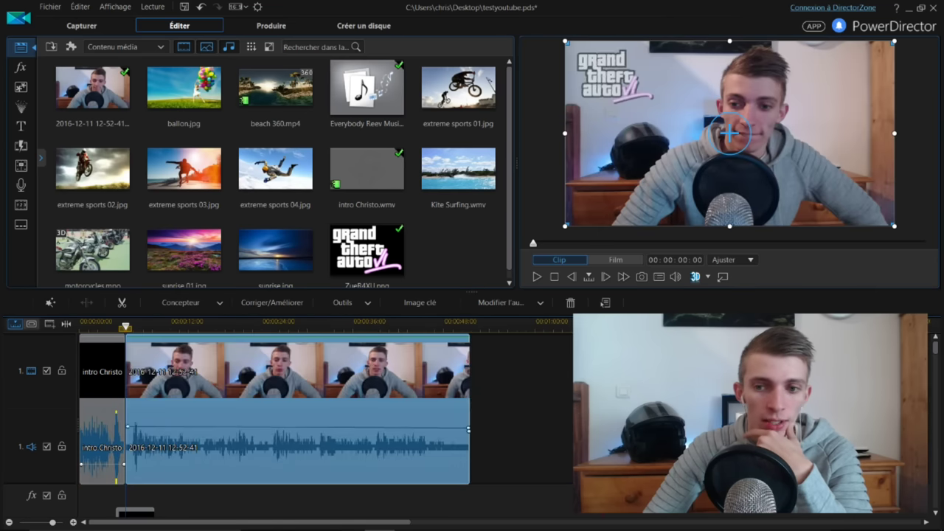
Step: Shift the ZueR4XU logo on track 2 to start at 00:00:10:05 and the Everybody Reev music to start at 00:00:06:02
left_click_drag(936, 356, 928, 368)
left_click_drag(120, 396, 161, 398)
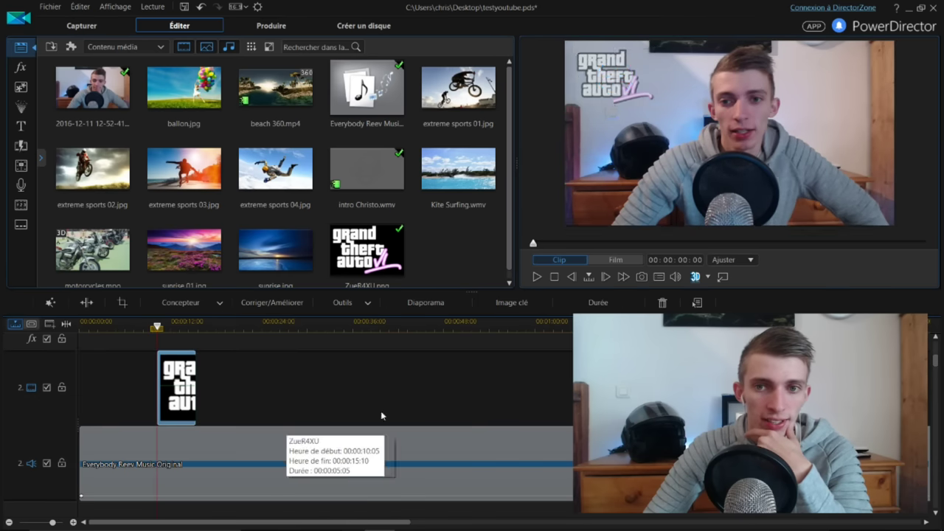
left_click(158, 438)
left_click_drag(177, 446, 208, 457)
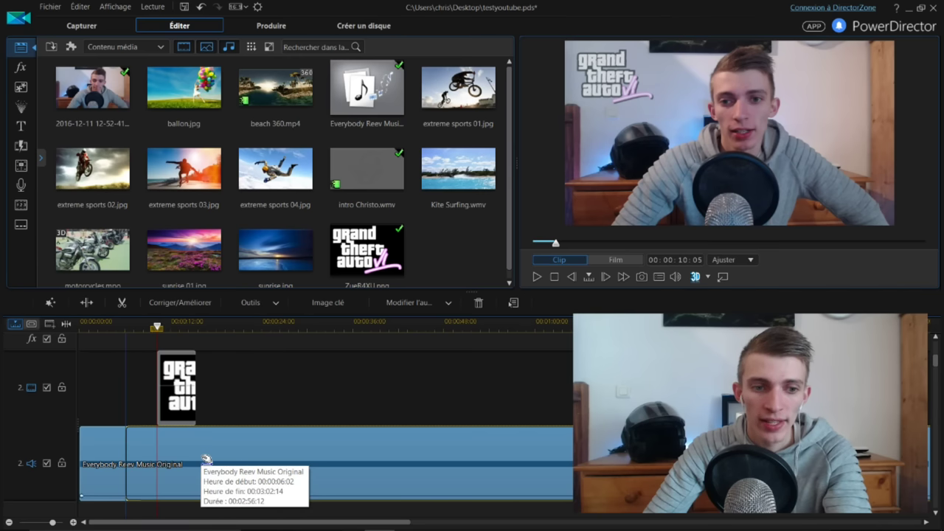
left_click_drag(206, 460, 207, 460)
Step: Play the film from 00:00:00:19 through the intro, and continue from 00:00:06:02 to 00:00:15:14 to check the clip, logo and music placement
scroll(935, 366, "up", 3)
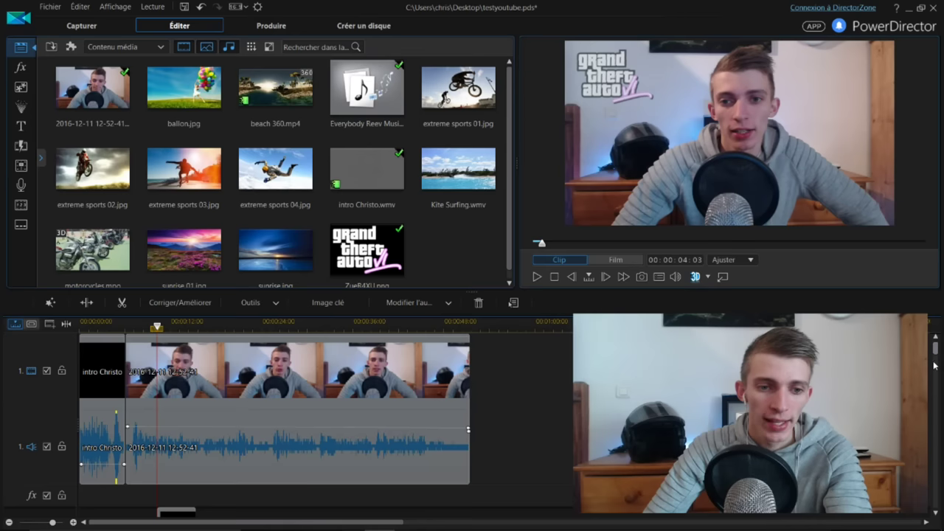
scroll(935, 366, "up", 2)
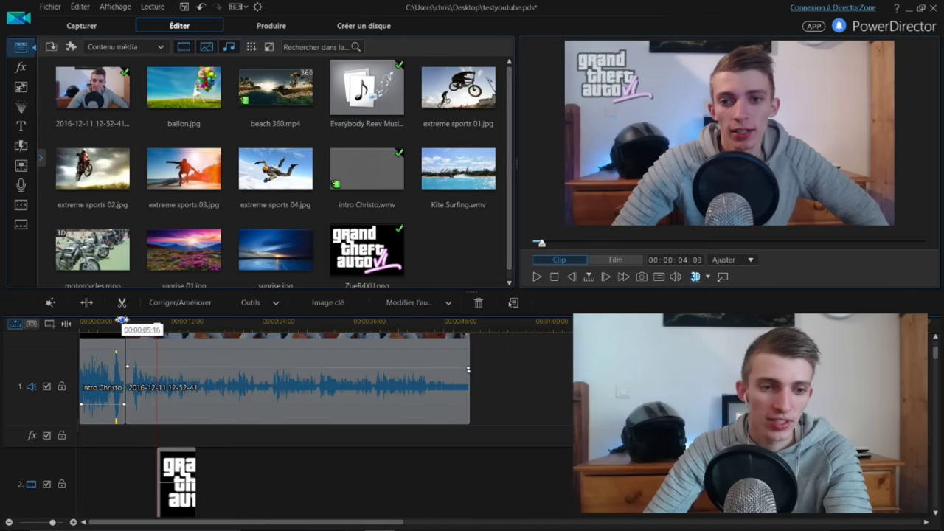
left_click(85, 321)
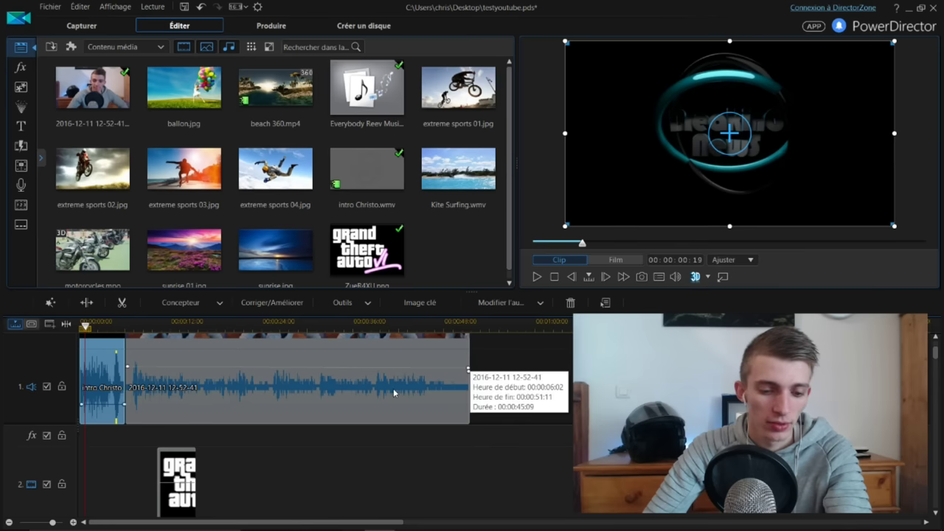
key("space")
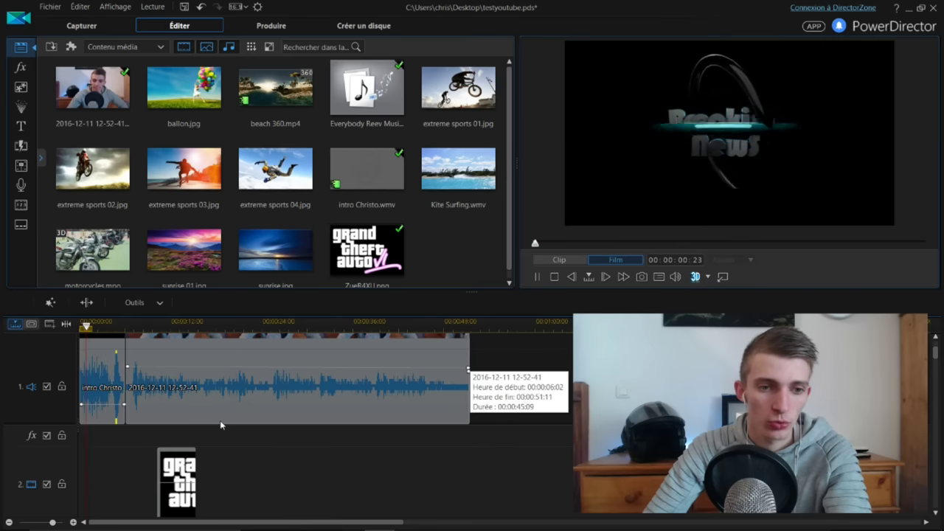
right_click(316, 340)
key("Escape")
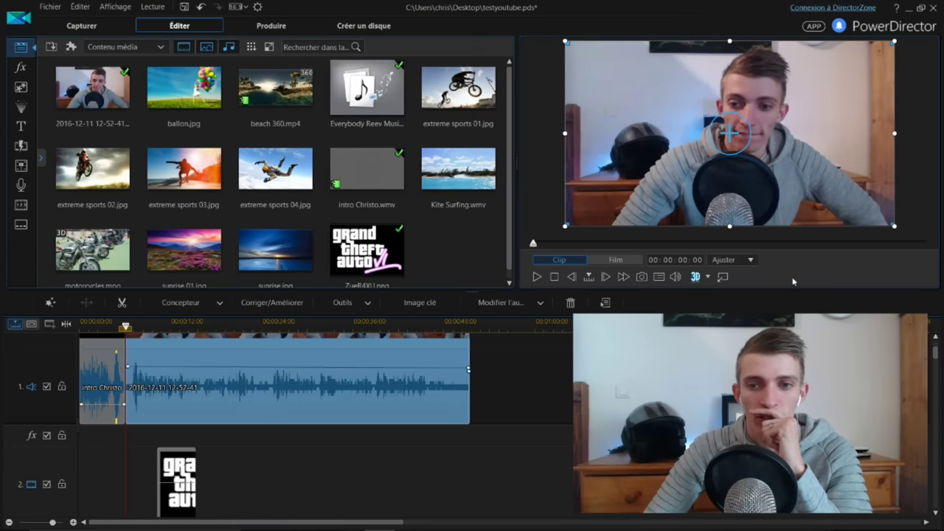
left_click(204, 445)
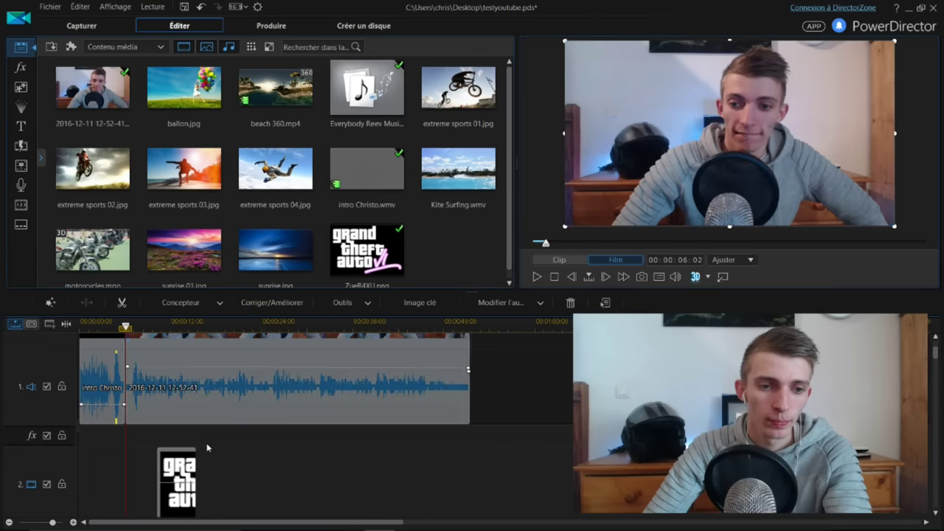
key("space")
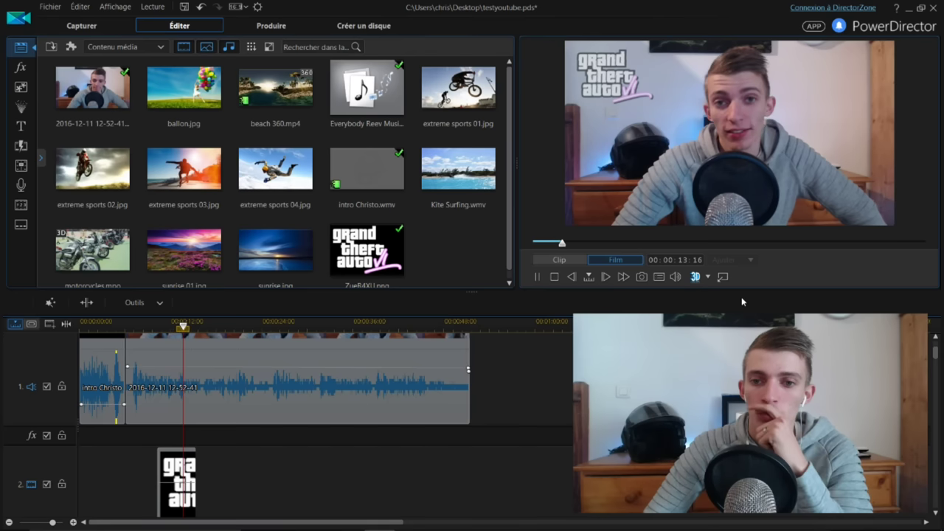
left_click(541, 277)
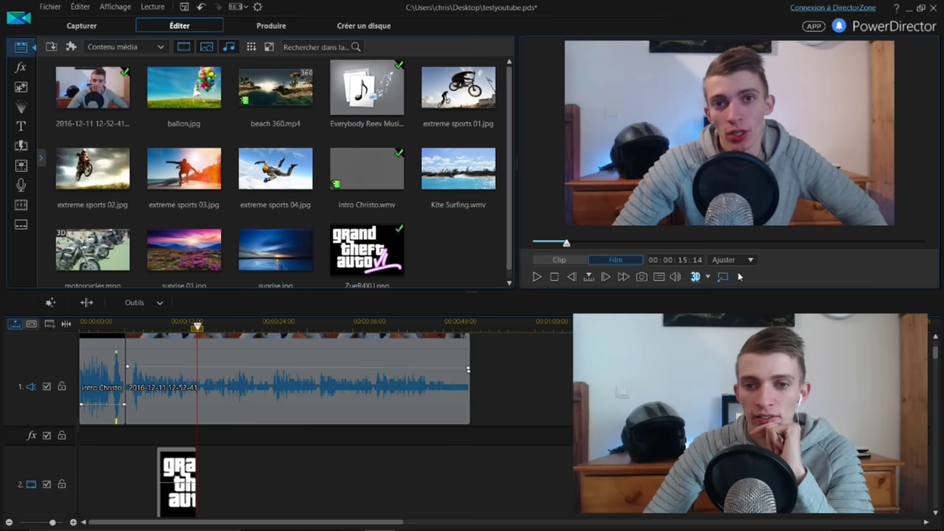
Step: Review the arranged clips on tracks 1 and 2 and save the testyoutube project
scroll(933, 336, "up", 2)
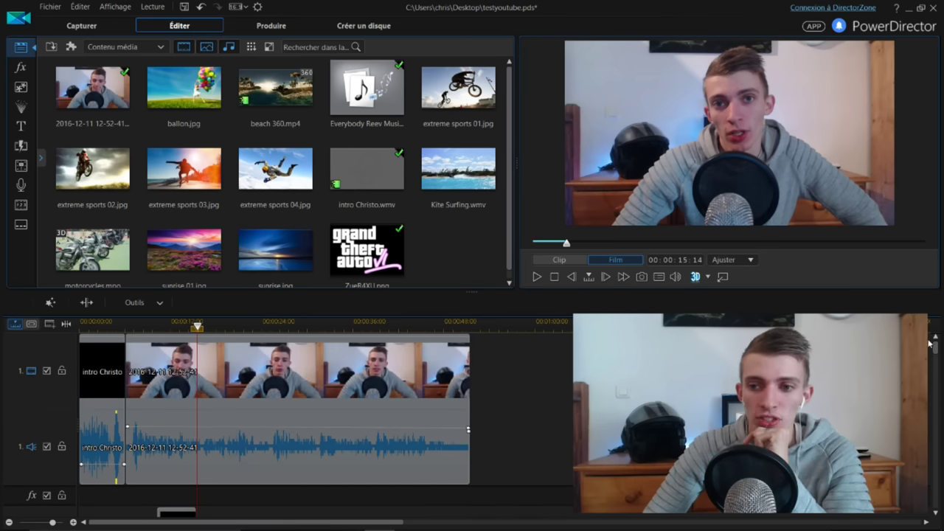
scroll(935, 343, "down", 3)
scroll(938, 350, "down", 3)
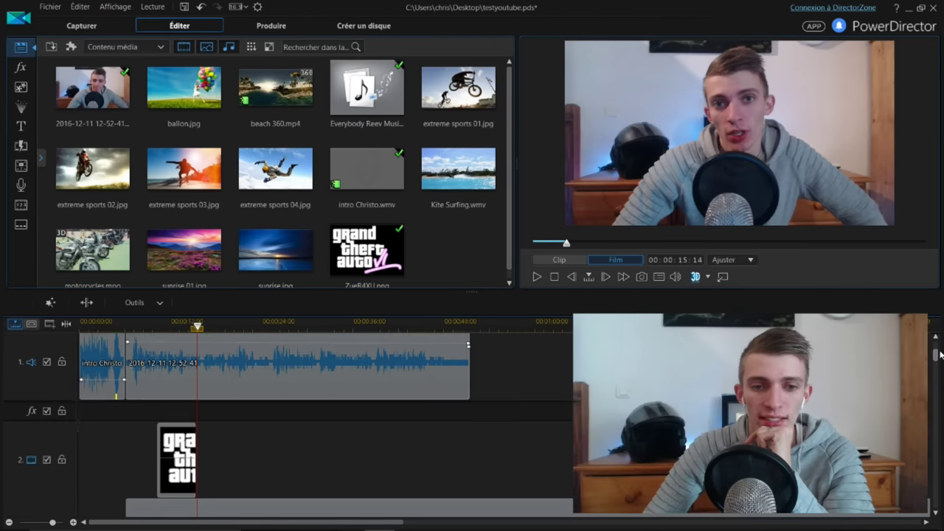
scroll(940, 356, "up", 1)
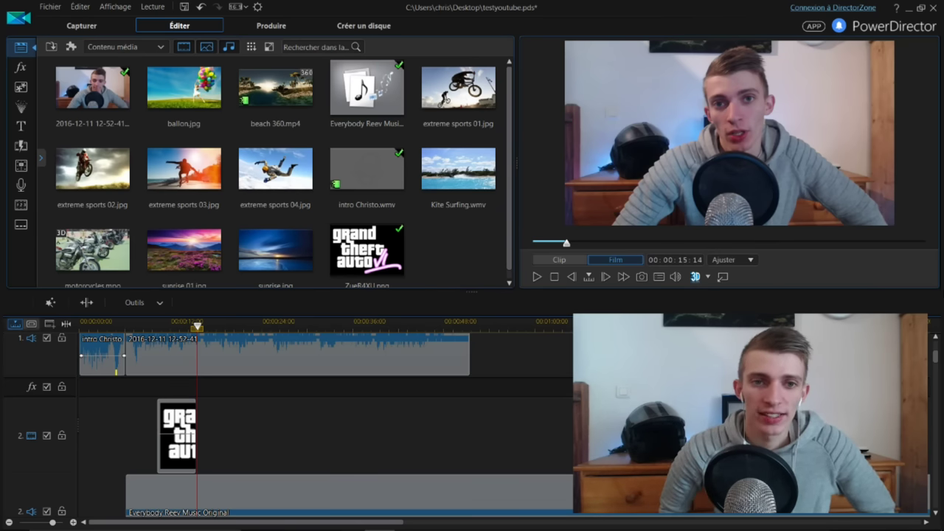
key("ctrl+s")
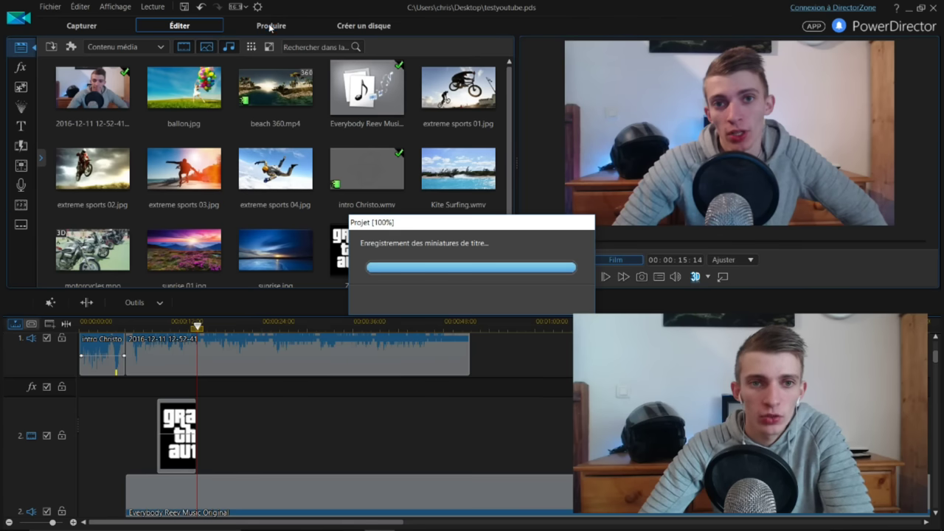
Step: Close PowerDirector and reopen the project from testyoutube.pds, after placing that file beside the intro Christo.wmv file on the desktop
left_click(932, 8)
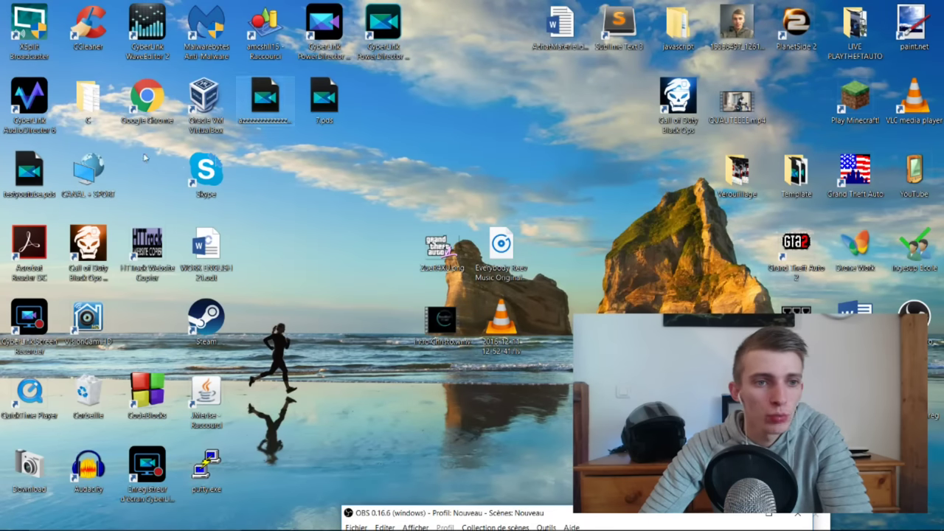
left_click_drag(29, 173, 389, 318)
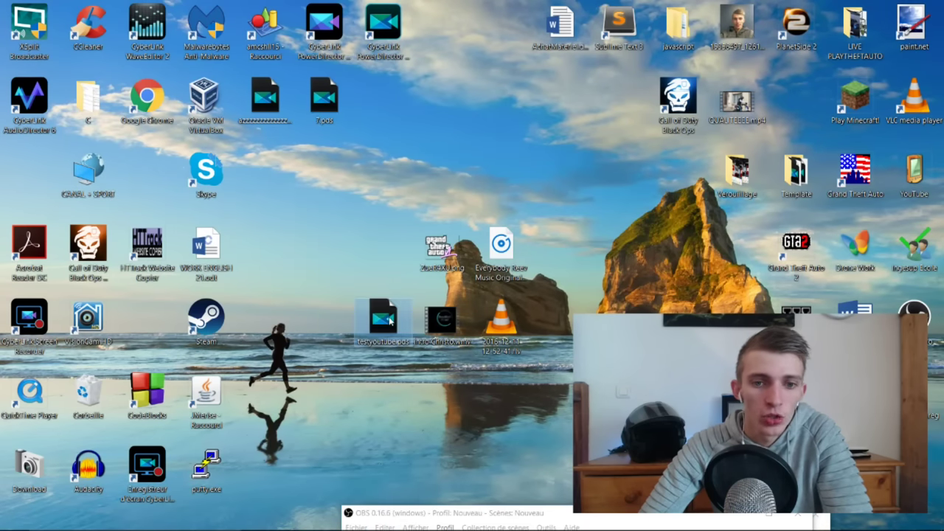
double_click(385, 319)
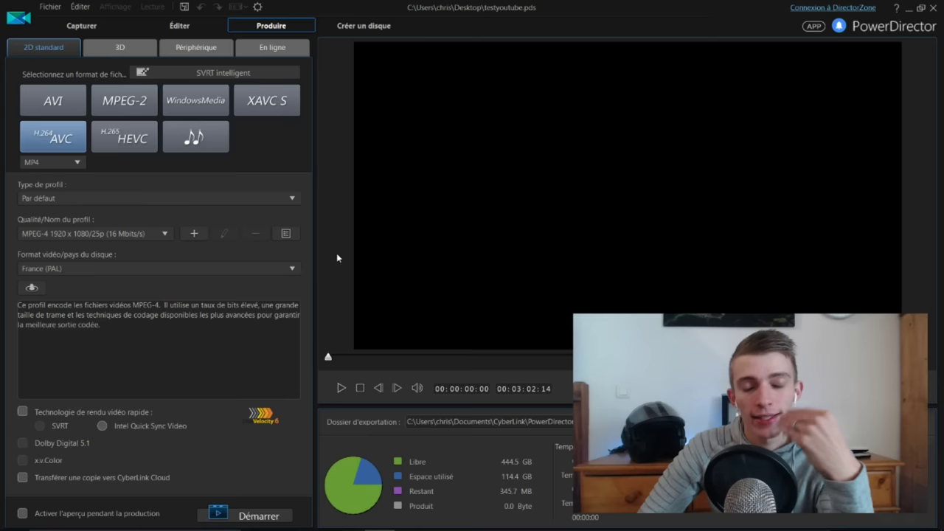
Step: Set the H.264 AVC MP4 production profile to MPEG-4 1280 x 720/24p (16 Mbits/s)
left_click(109, 233)
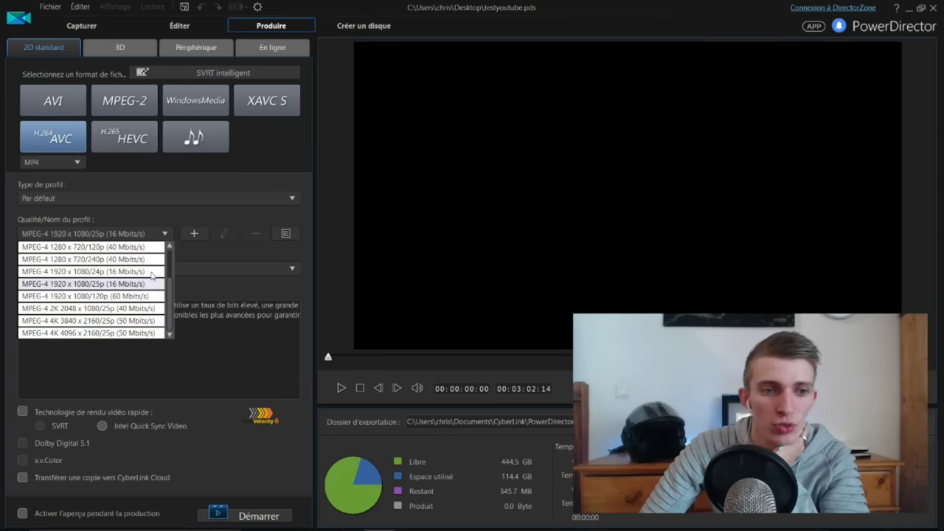
scroll(111, 287, "up", 2)
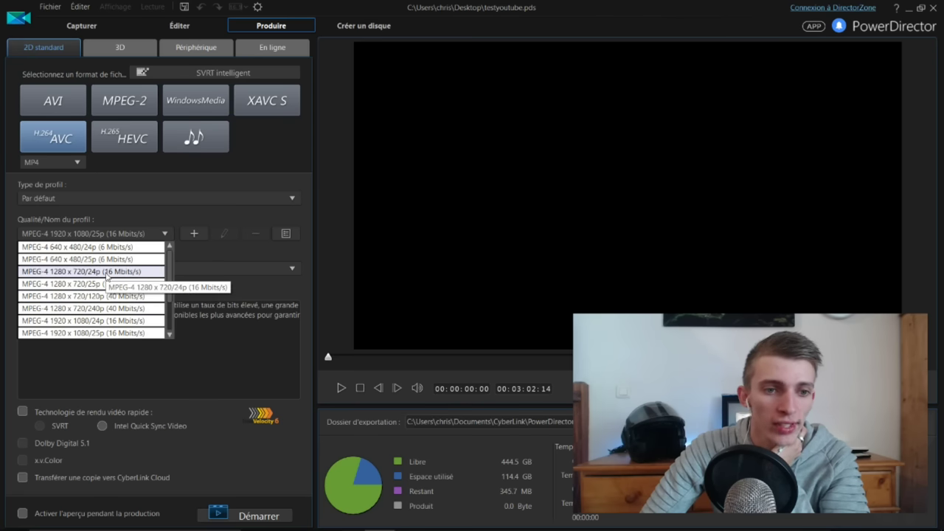
left_click(105, 272)
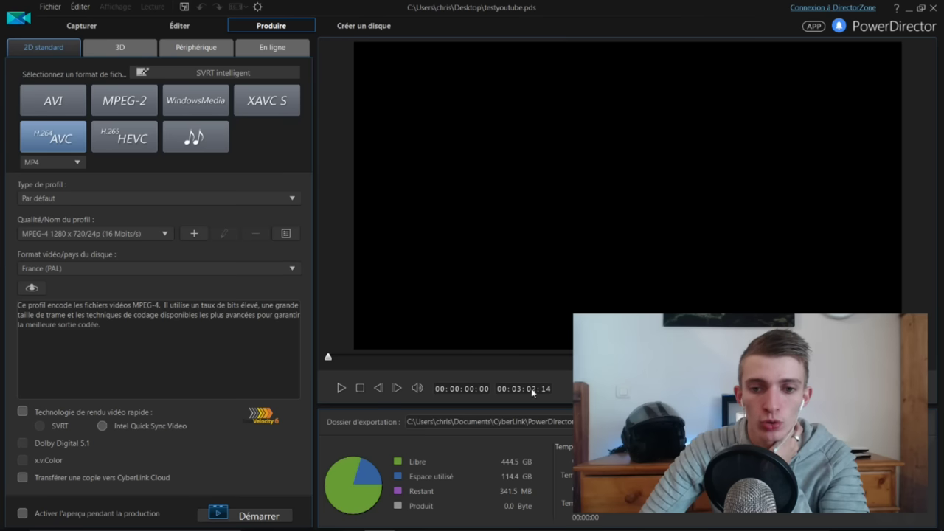
Step: Play the production preview from the start, skipping ahead within the main clip and on to about 00:01:40
left_click(339, 387)
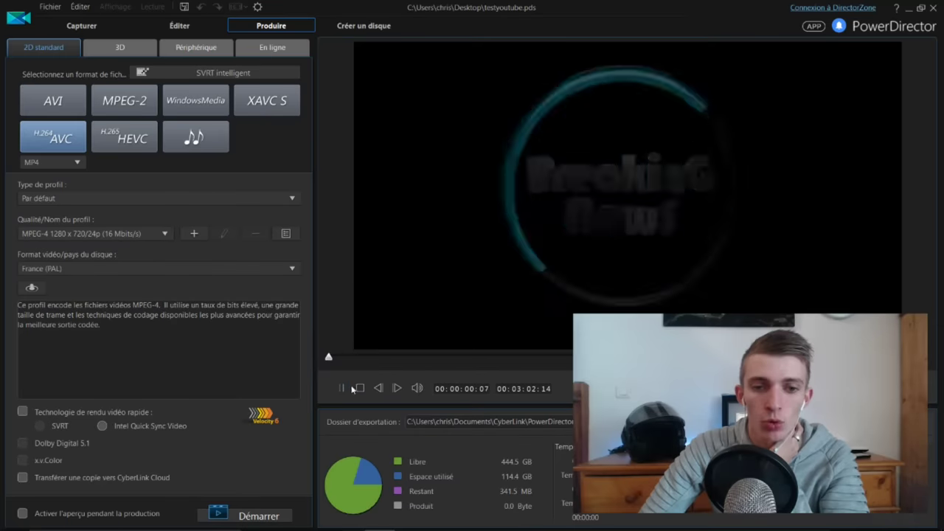
left_click(407, 358)
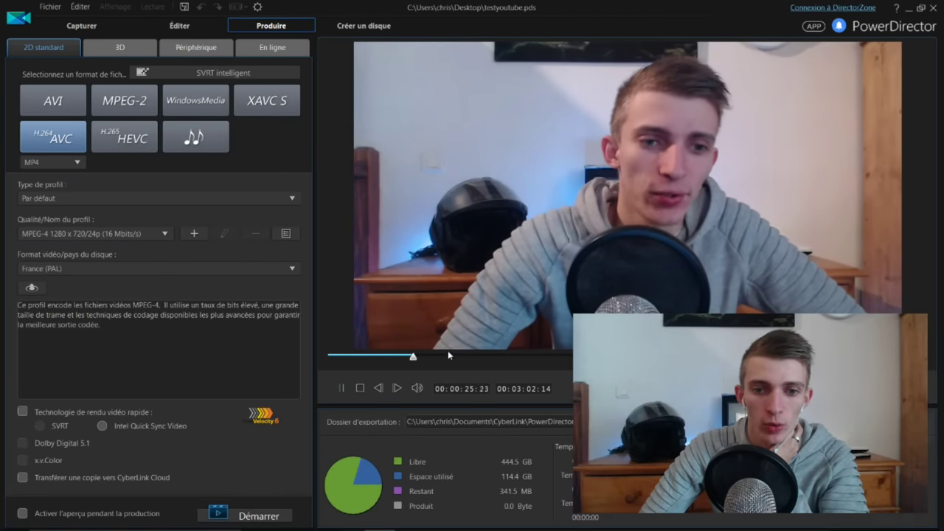
left_click(634, 355)
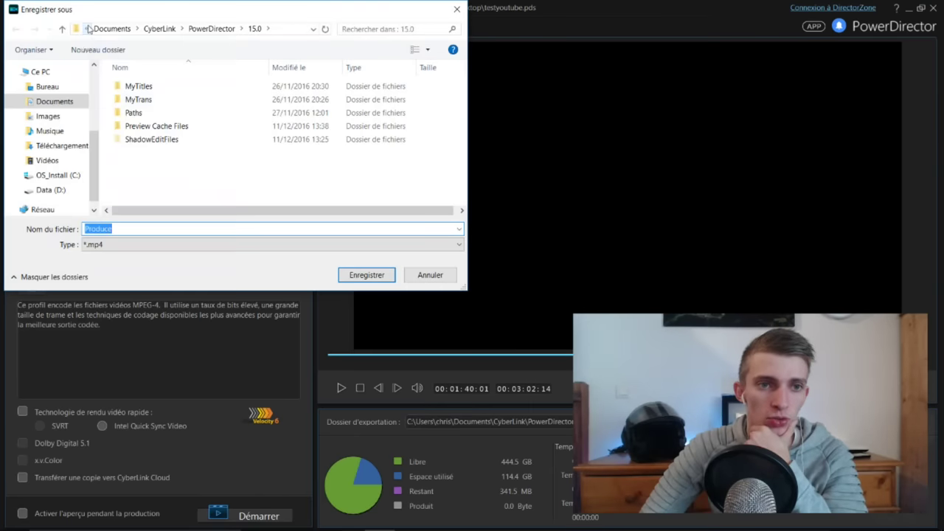
Step: Set the export file to testyoutube.mp4 on the desktop and start producing the video
left_click(86, 29)
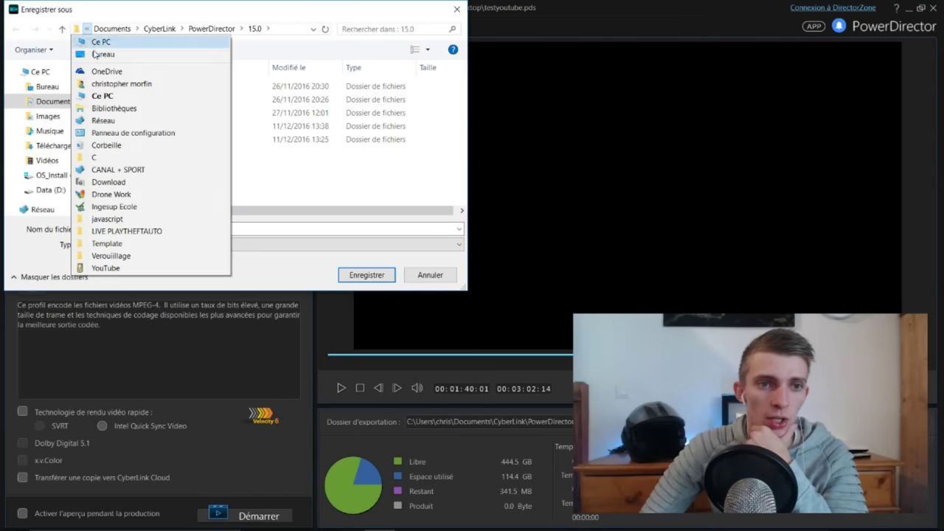
left_click(94, 54)
double_click(118, 229)
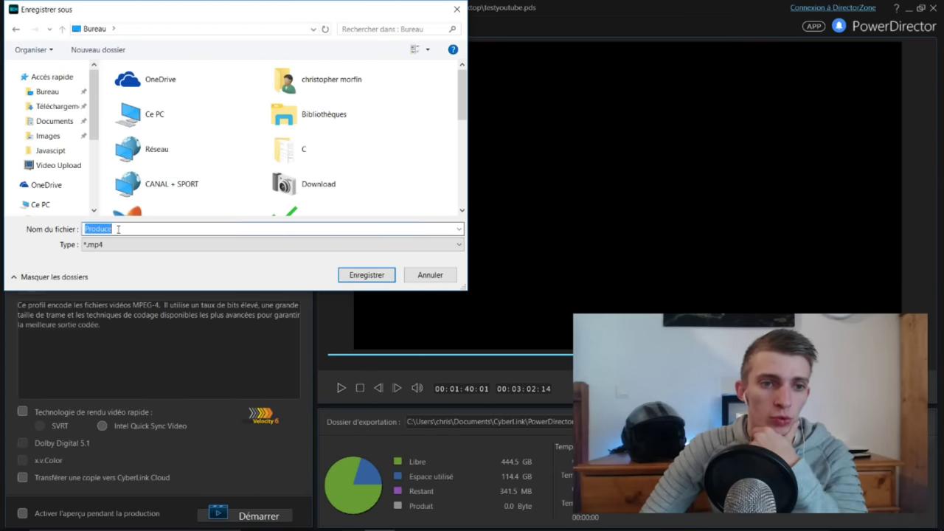
type("test")
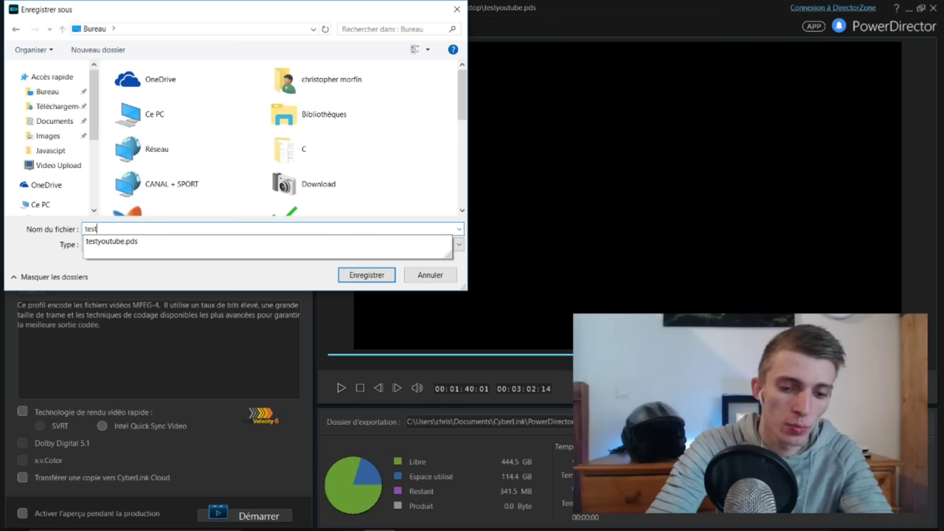
type("youtube")
key("Return")
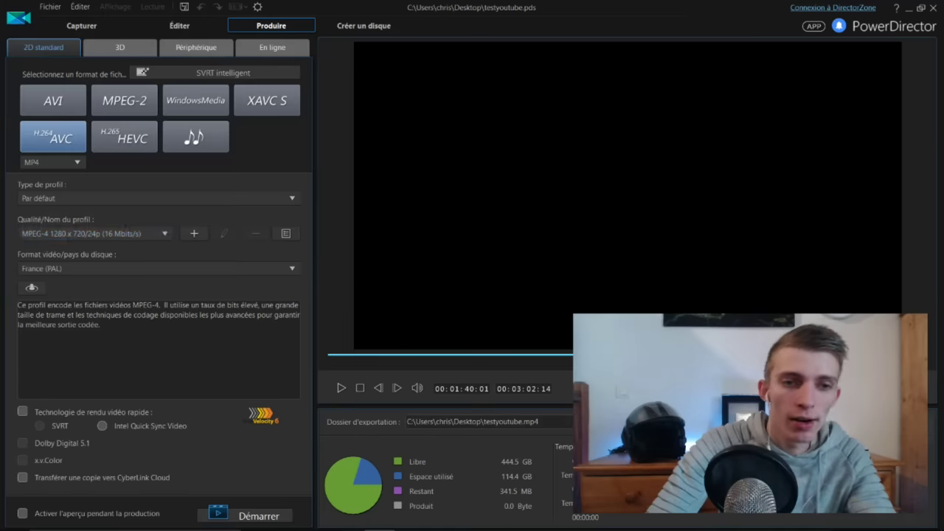
left_click(246, 511)
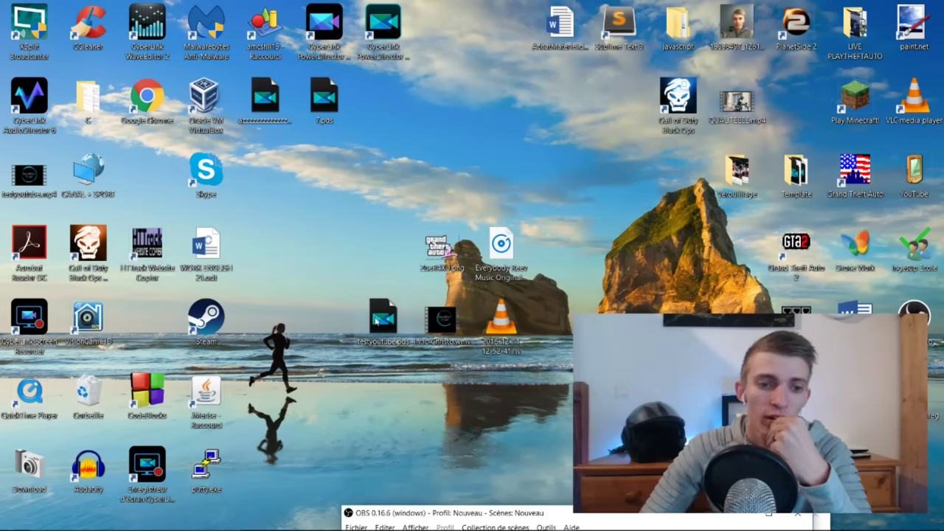
Step: Place testyoutube.mp4 above the project file on the desktop and play it in Films et TV, skipping ahead to the logo section
left_click_drag(23, 180, 376, 236)
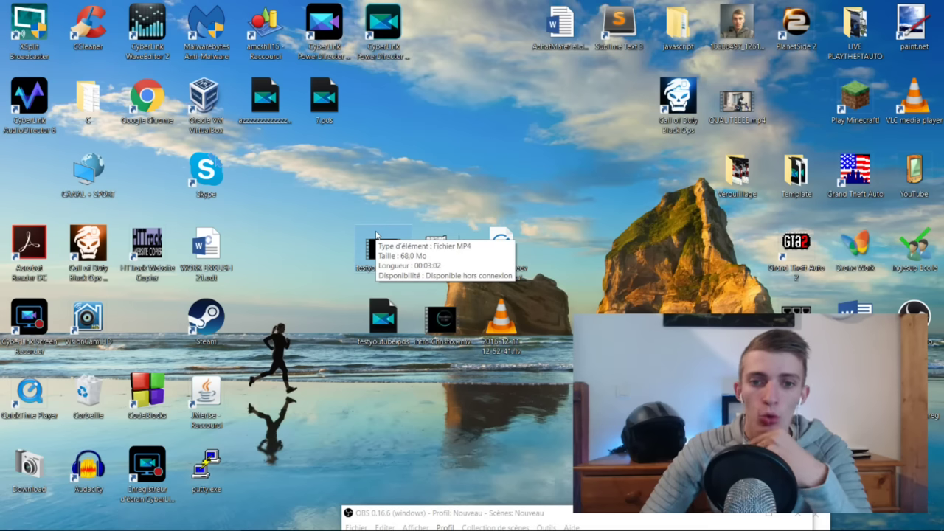
double_click(381, 258)
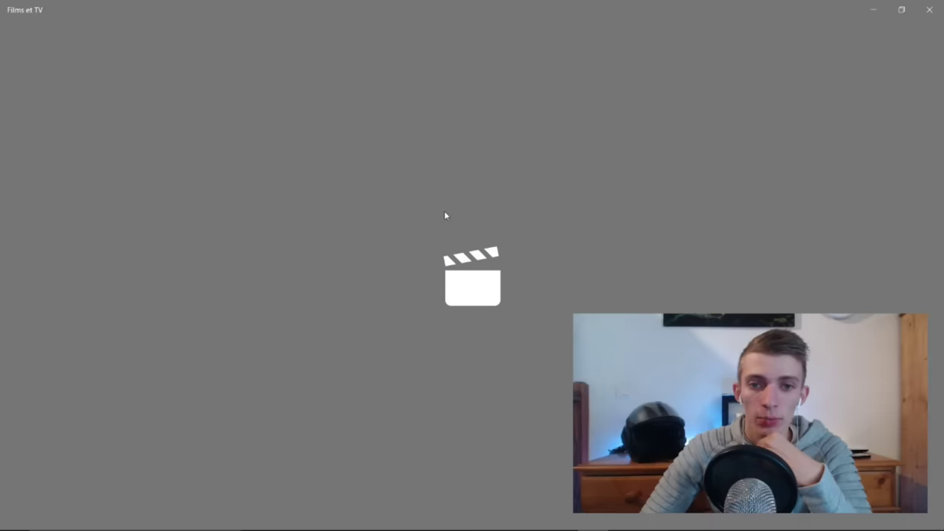
left_click_drag(560, 4, 454, 2)
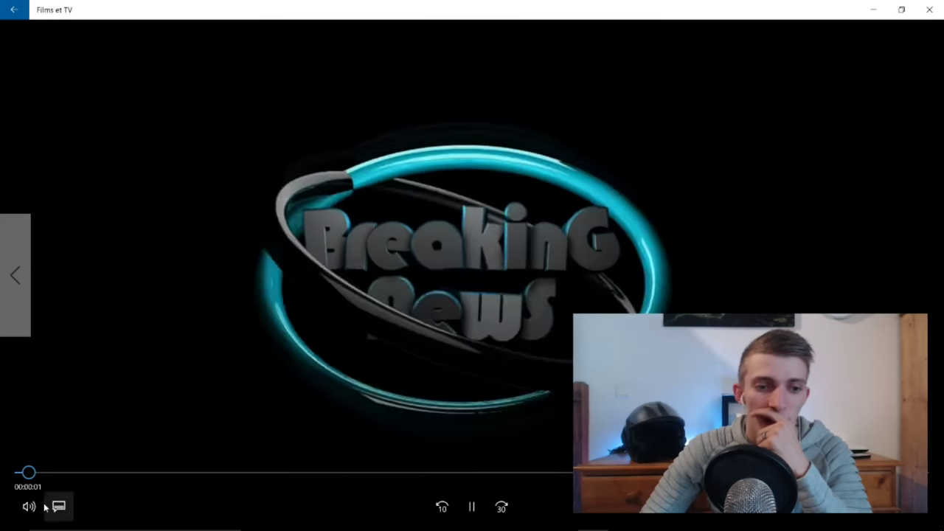
left_click(46, 507)
left_click_drag(100, 467, 67, 467)
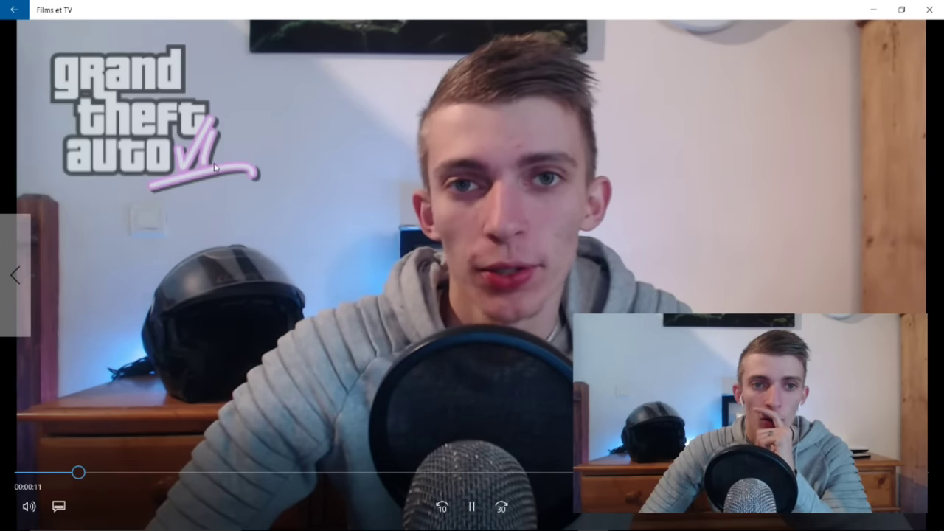
Step: Check the exported video around 00:01:13 and back near 00:00:51, with the player volume lowered to 49
left_click(382, 473)
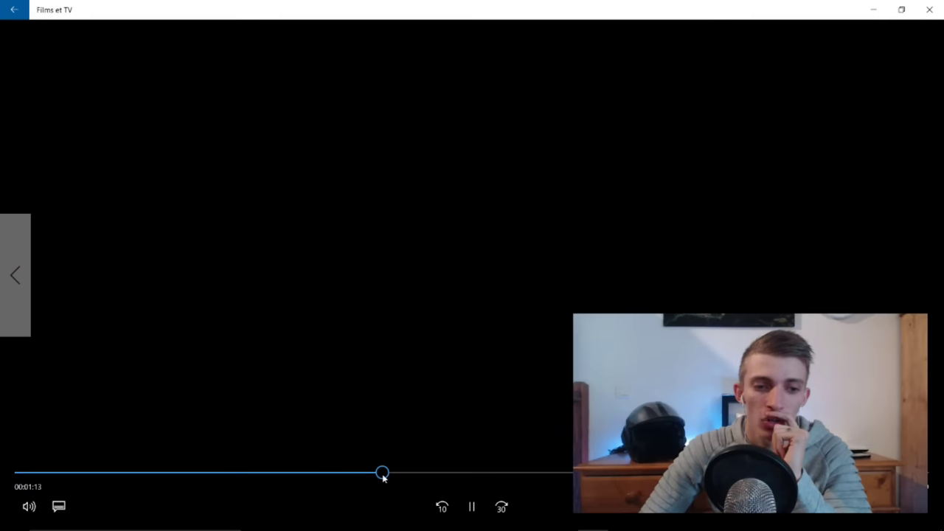
left_click(28, 505)
left_click(151, 473)
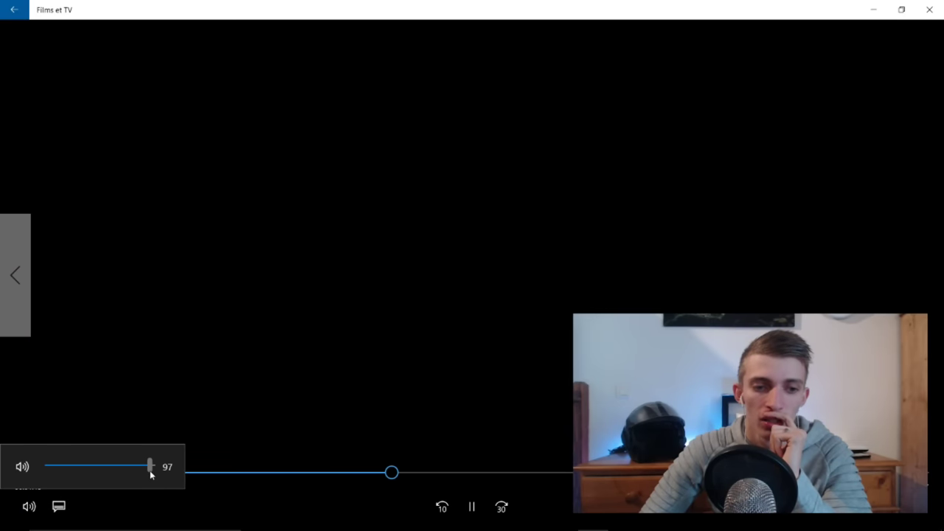
left_click_drag(149, 469, 100, 469)
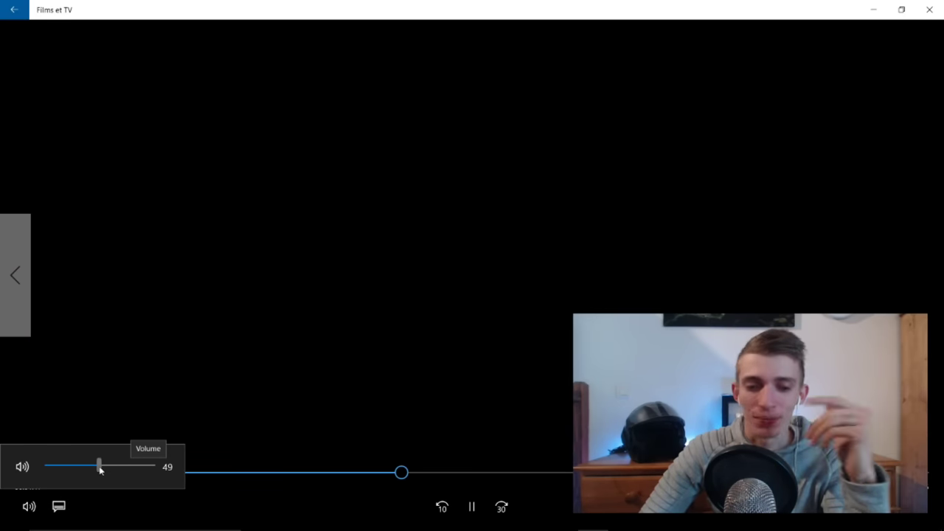
left_click(278, 473)
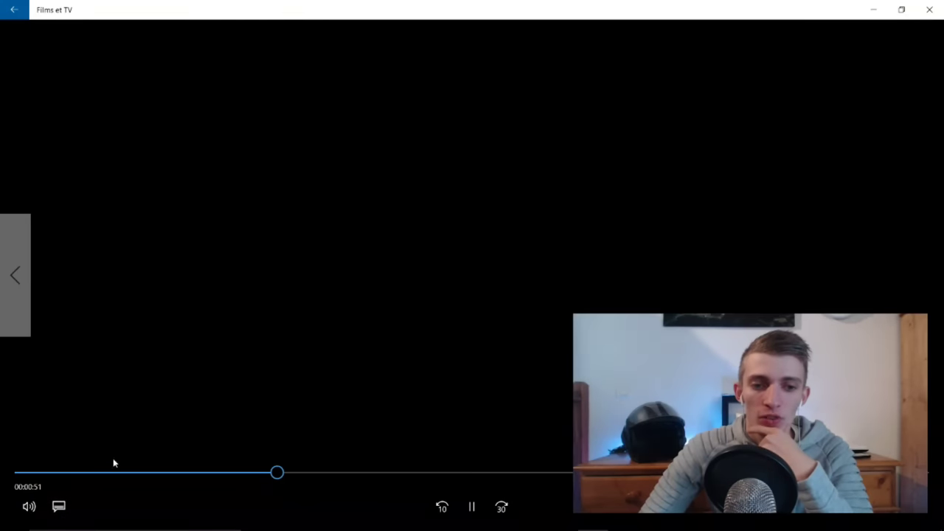
left_click(260, 473)
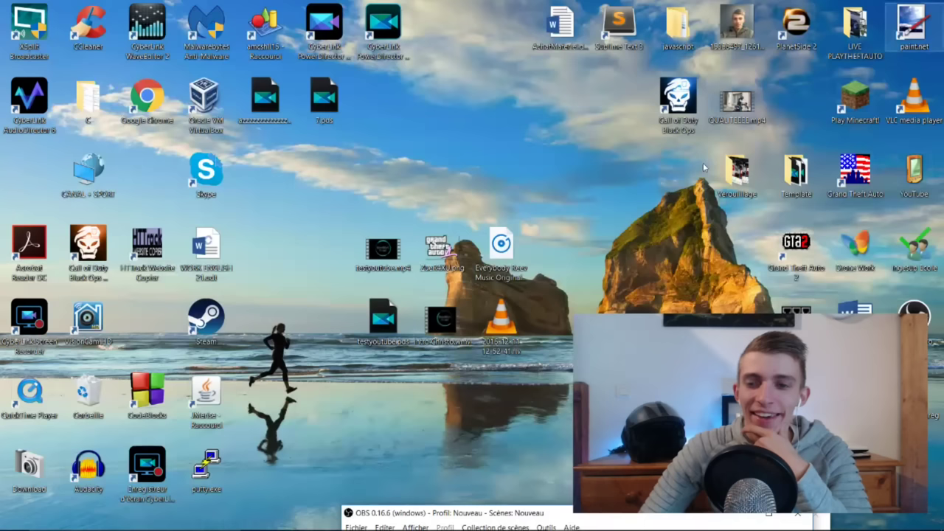
Step: Examine the video and audio details in the properties of testyoutube.mp4, and select it with the project's source files on the desktop
right_click(382, 244)
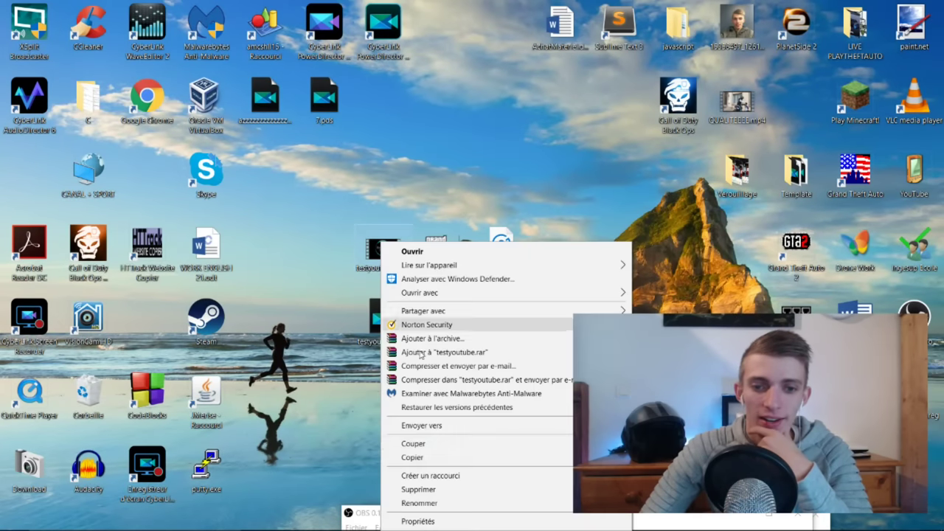
left_click(424, 521)
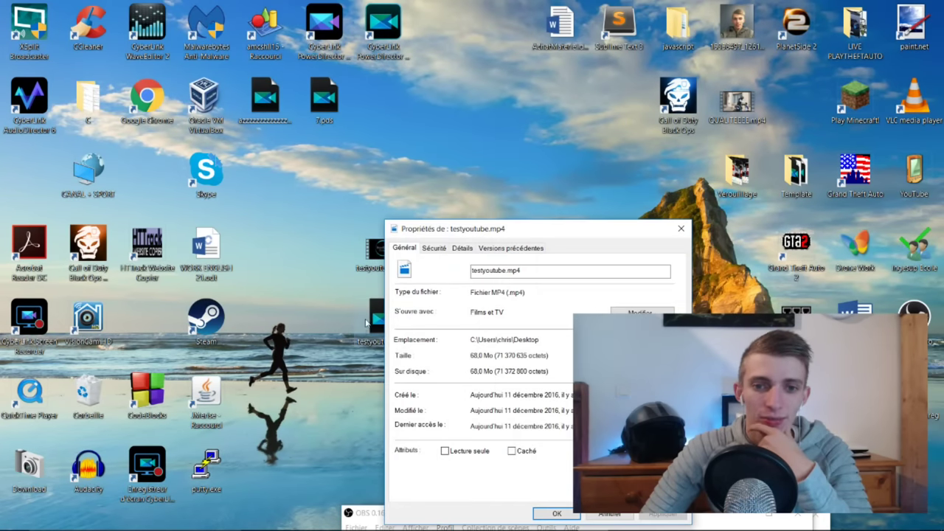
left_click_drag(535, 225, 517, 100)
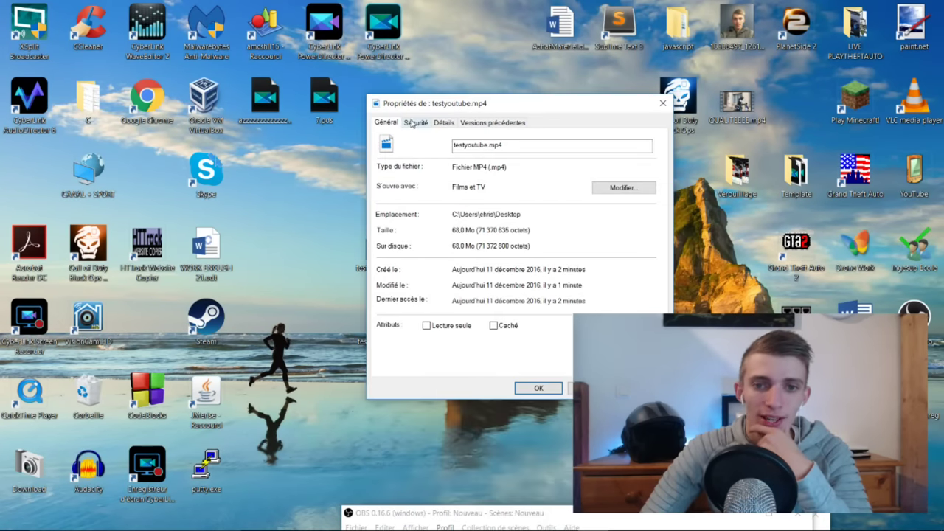
left_click(413, 123)
left_click(440, 123)
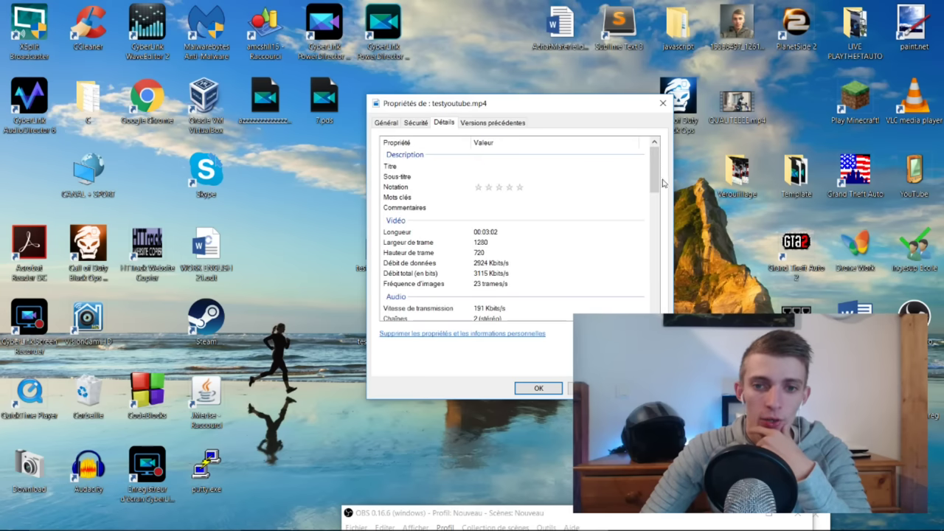
left_click_drag(655, 181, 553, 199)
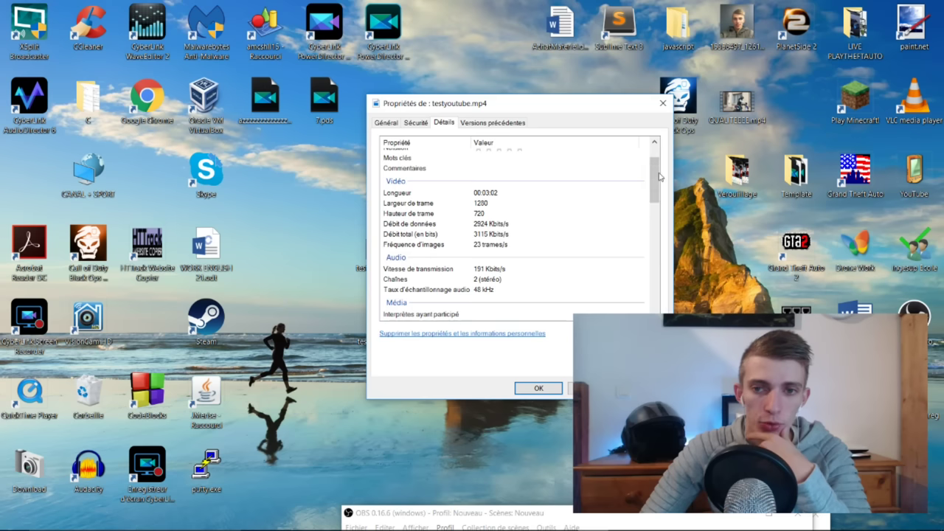
scroll(521, 270, "down", 2)
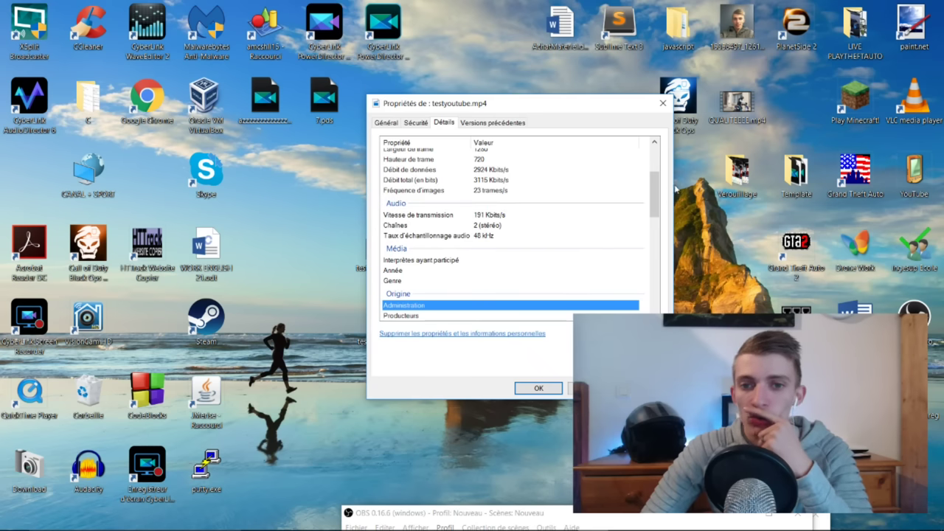
left_click(662, 103)
left_click_drag(313, 235, 551, 354)
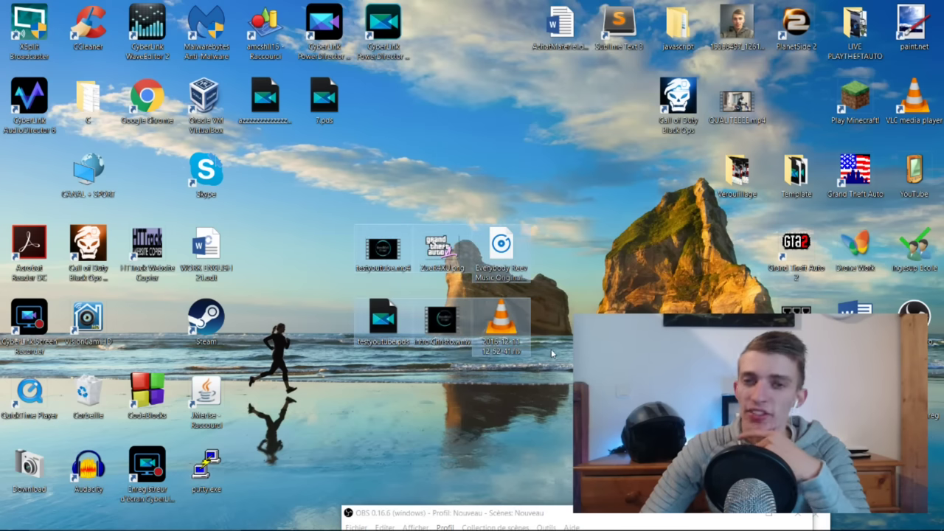